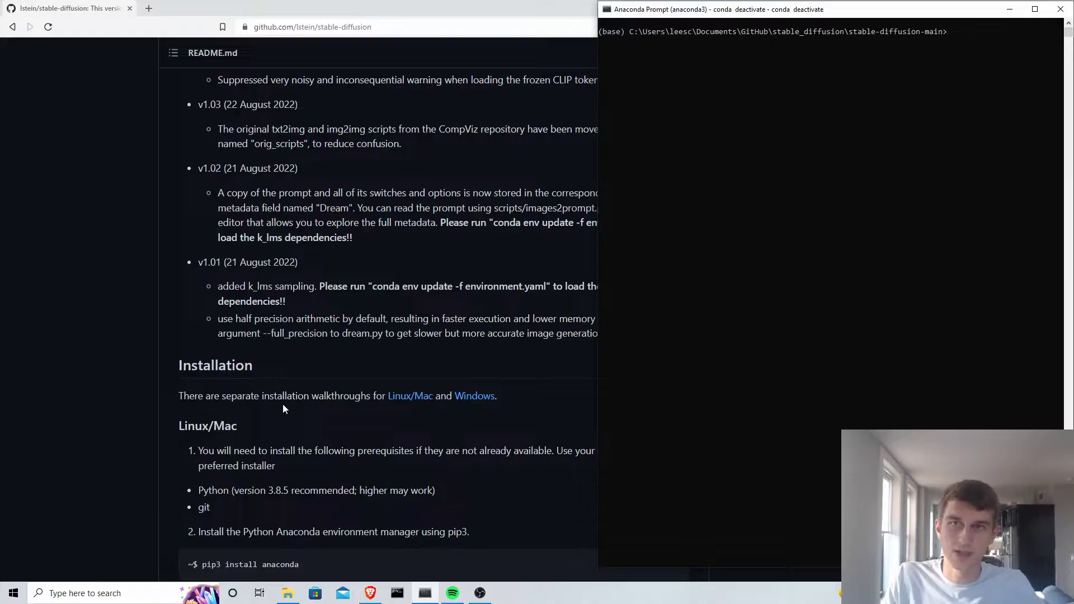
Open environment.yaml in the stable-diffusion repository and examine the git-based pip dependencies on lines 28 to 31.
{"action": "scroll", "coordinate": [213, 377], "scroll_direction": "down", "scroll_amount": 3}
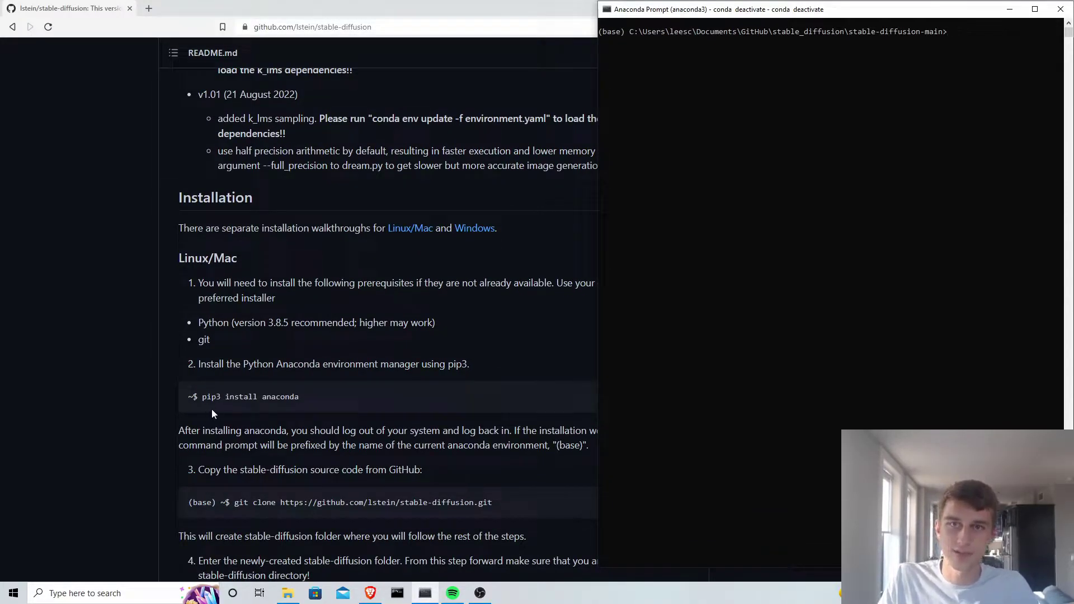
{"action": "scroll", "coordinate": [143, 398], "scroll_direction": "down", "scroll_amount": 3}
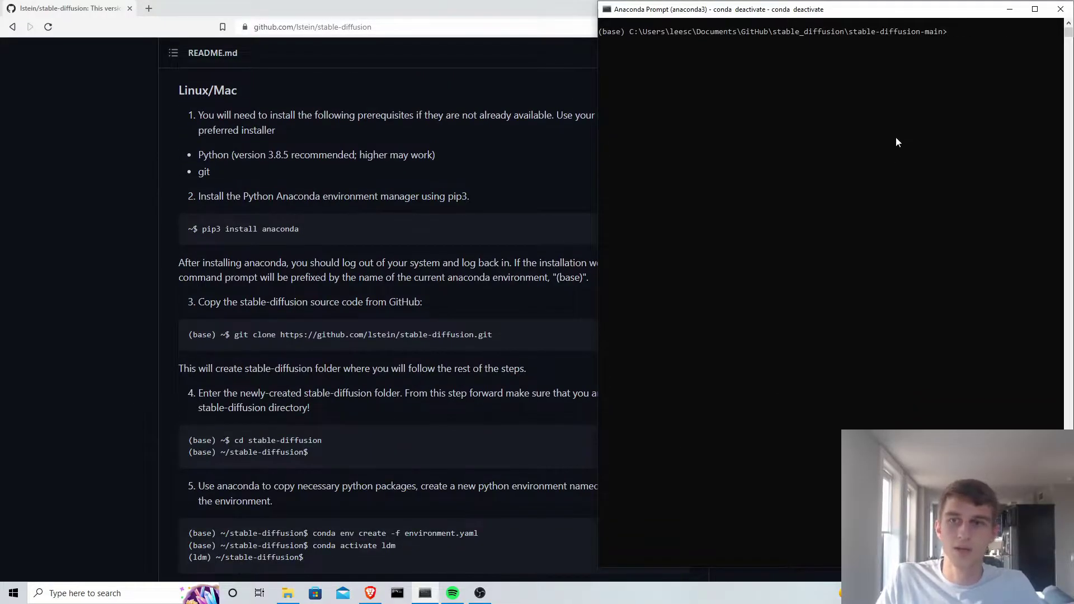
{"action": "scroll", "coordinate": [193, 252], "scroll_direction": "up", "scroll_amount": 20}
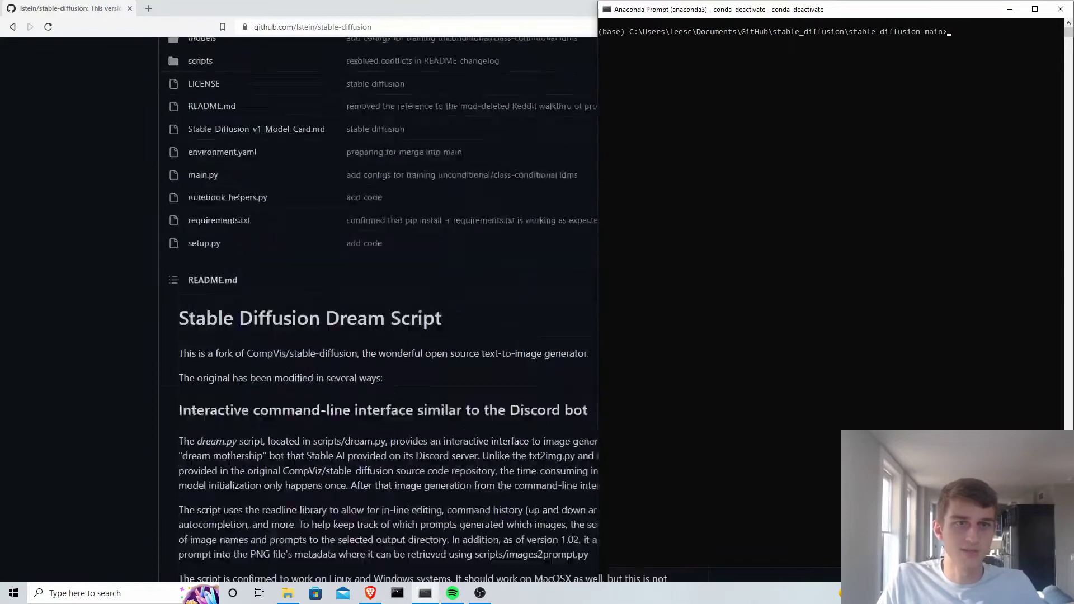
{"action": "scroll", "coordinate": [208, 270], "scroll_direction": "down", "scroll_amount": 4}
{"action": "left_click", "coordinate": [243, 216]}
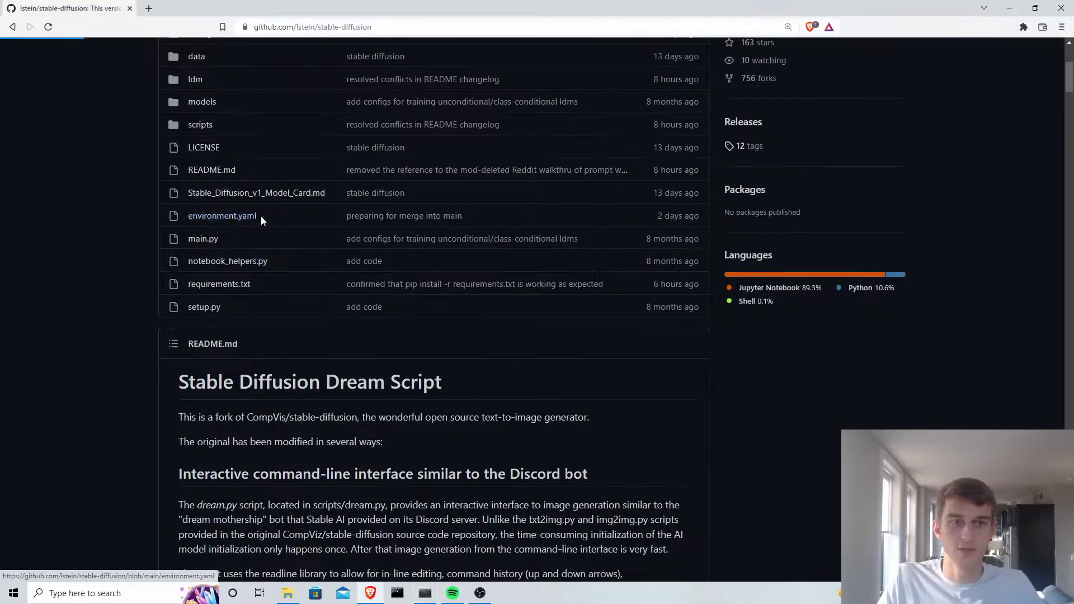
{"action": "scroll", "coordinate": [283, 344], "scroll_direction": "down", "scroll_amount": 3}
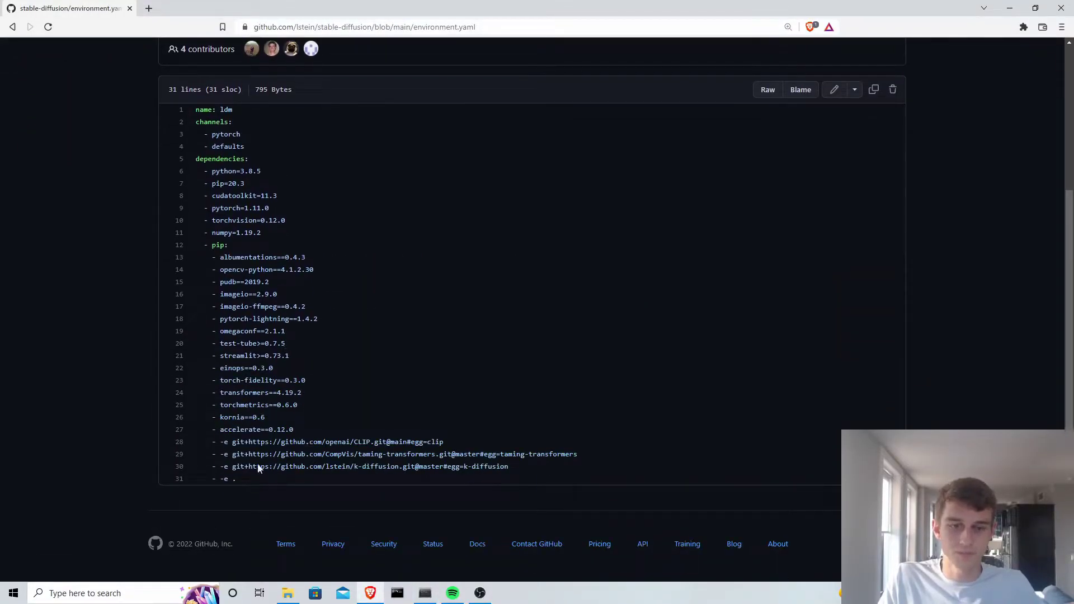
{"action": "left_click_drag", "start_coordinate": [252, 468], "coordinate": [172, 443]}
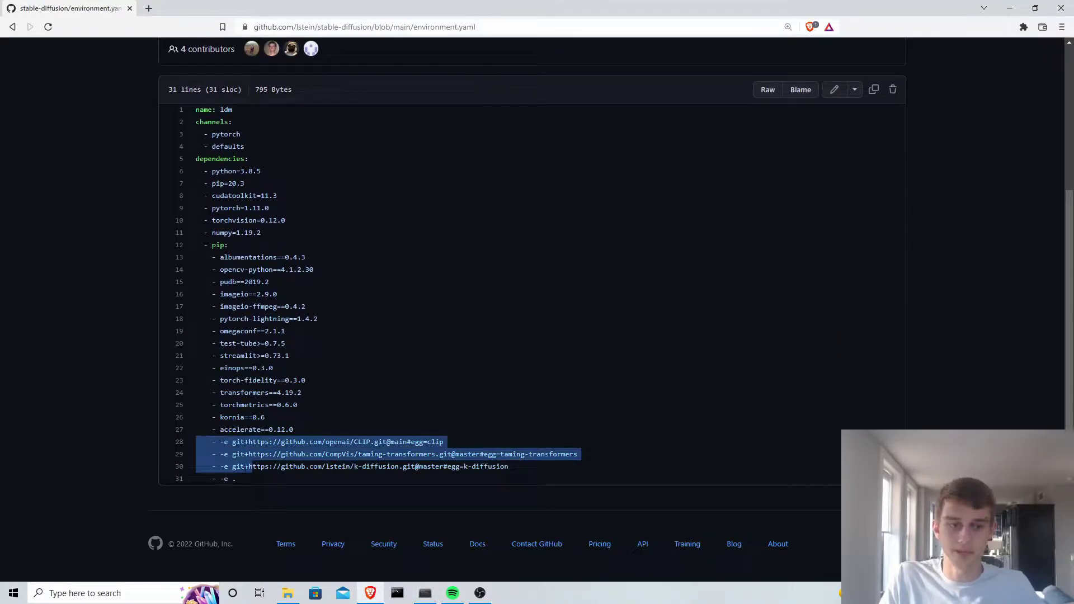
{"action": "left_click_drag", "start_coordinate": [253, 482], "coordinate": [185, 443]}
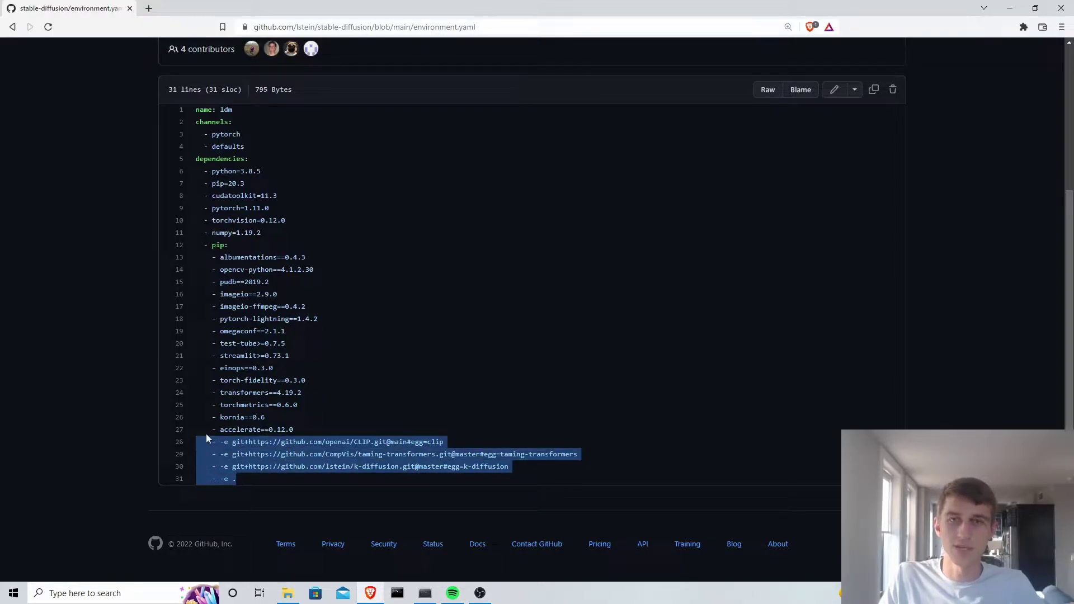
{"action": "left_click", "coordinate": [338, 479]}
Switch to the Anaconda Prompt and run git to check whether the command is available.
{"action": "left_click", "coordinate": [425, 593]}
{"action": "left_click", "coordinate": [762, 177]}
{"action": "type", "text": "git"}
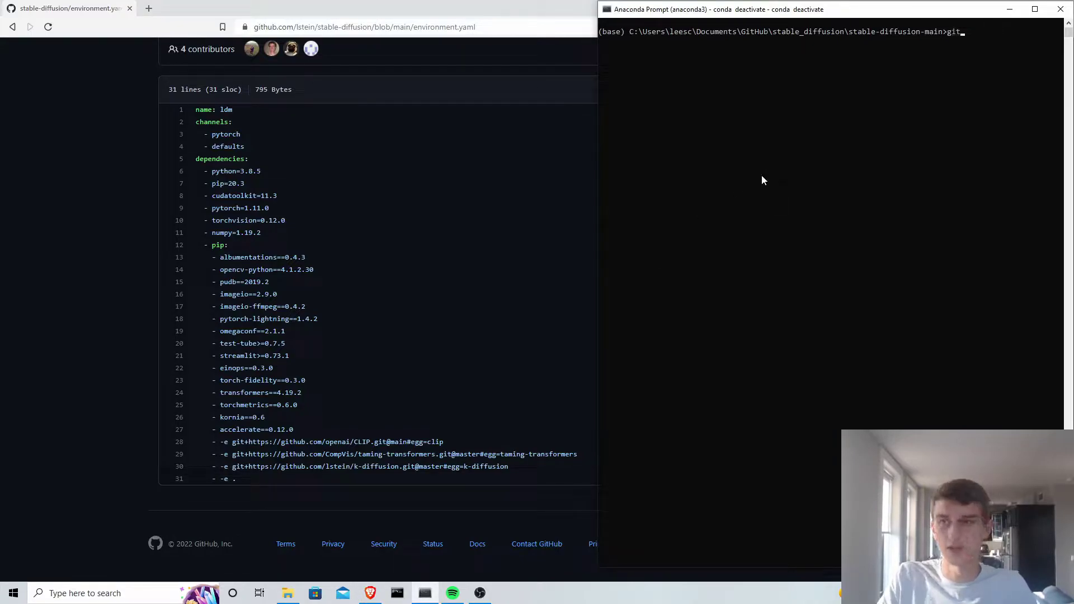
{"action": "key", "text": "Return"}
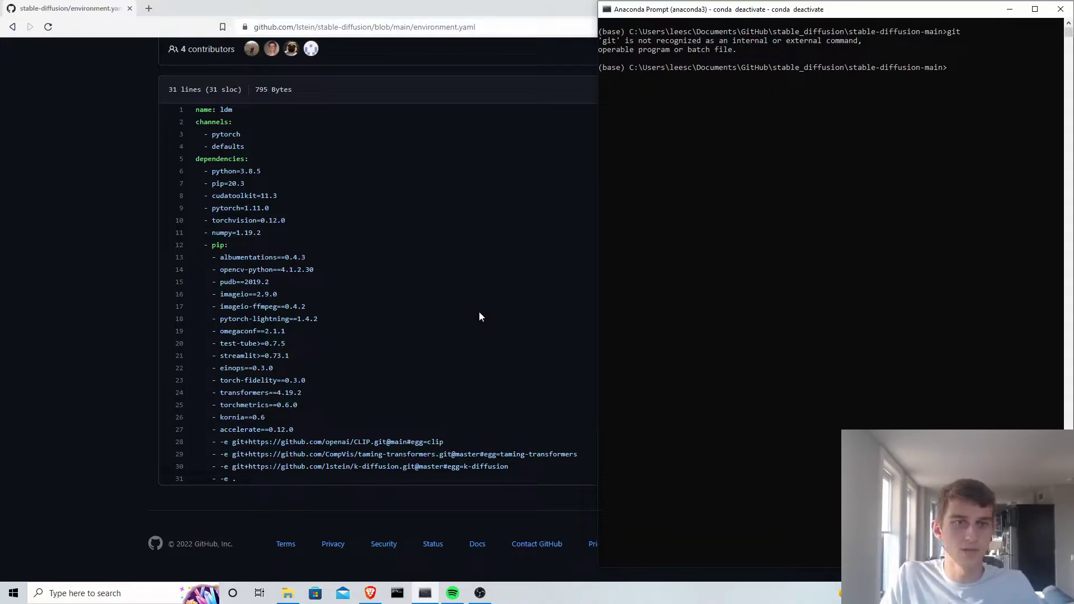
Open git-scm.com in a new browser tab and download the 64-bit Git for Windows Setup to the Downloads folder.
{"action": "left_click", "coordinate": [150, 8]}
{"action": "type", "text": "gi"}
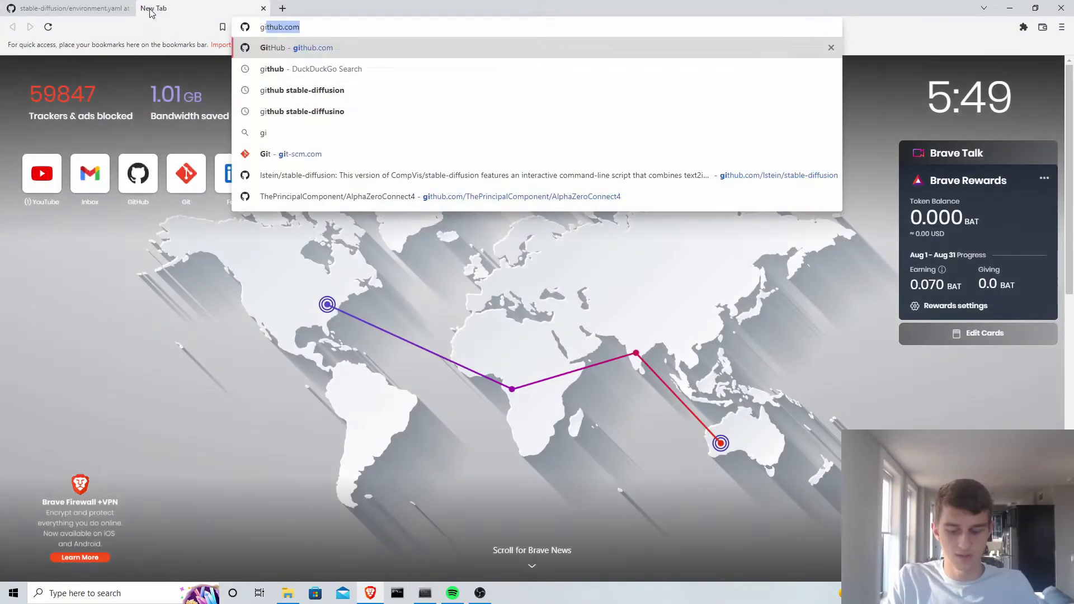
{"action": "type", "text": "t-scm.com"}
{"action": "key", "text": "Return"}
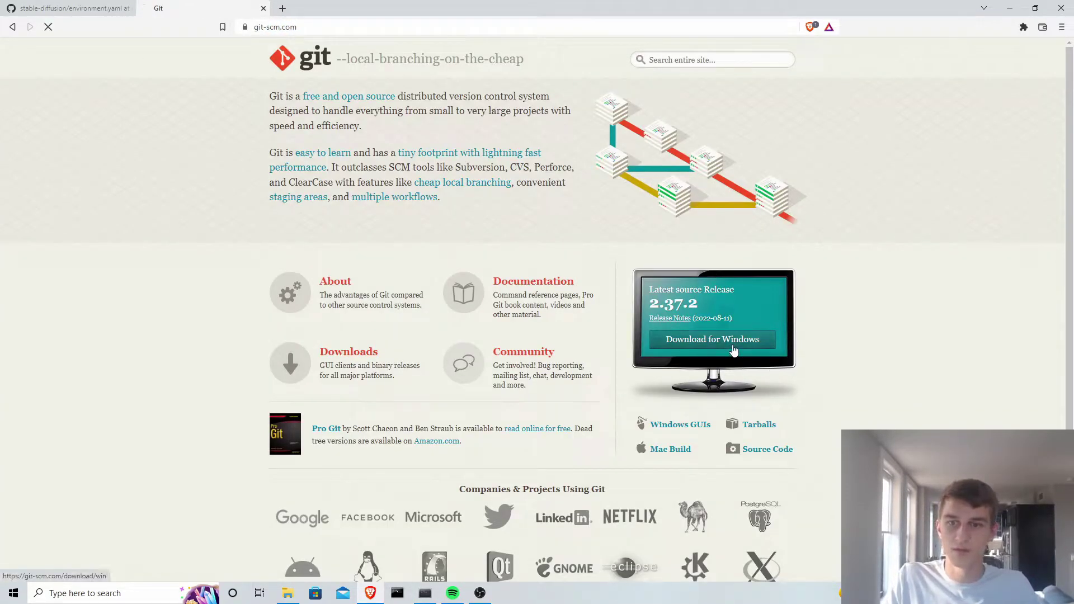
{"action": "left_click", "coordinate": [734, 351]}
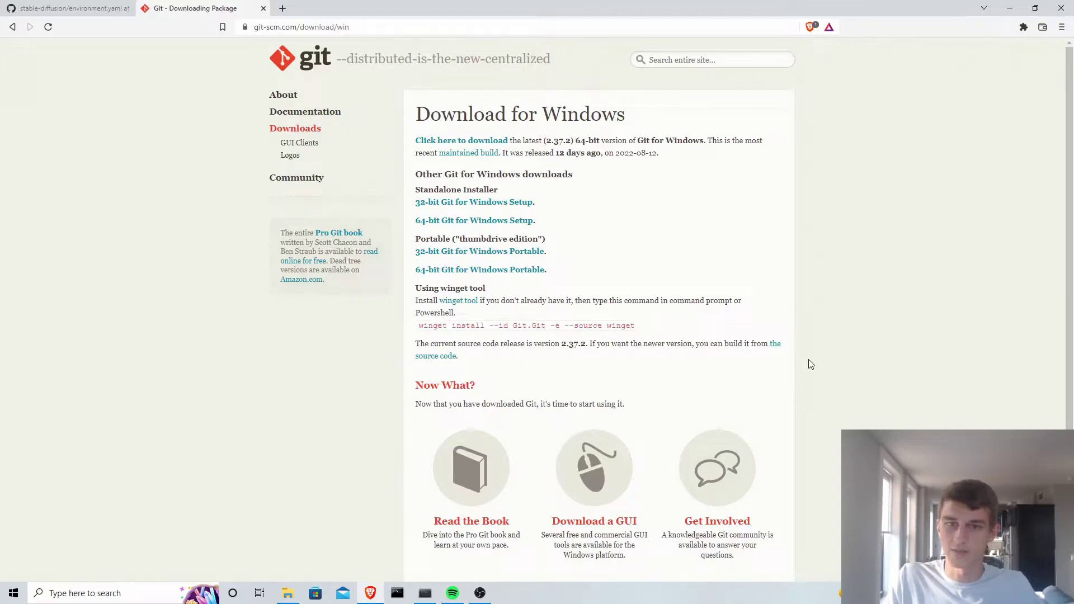
{"action": "left_click", "coordinate": [440, 224]}
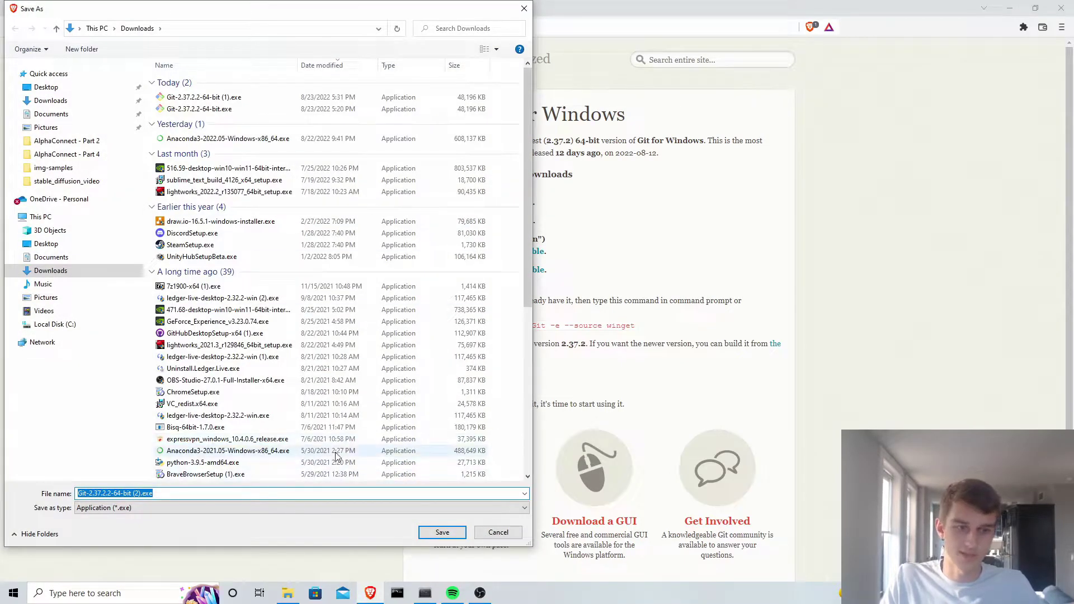
{"action": "left_click", "coordinate": [442, 534]}
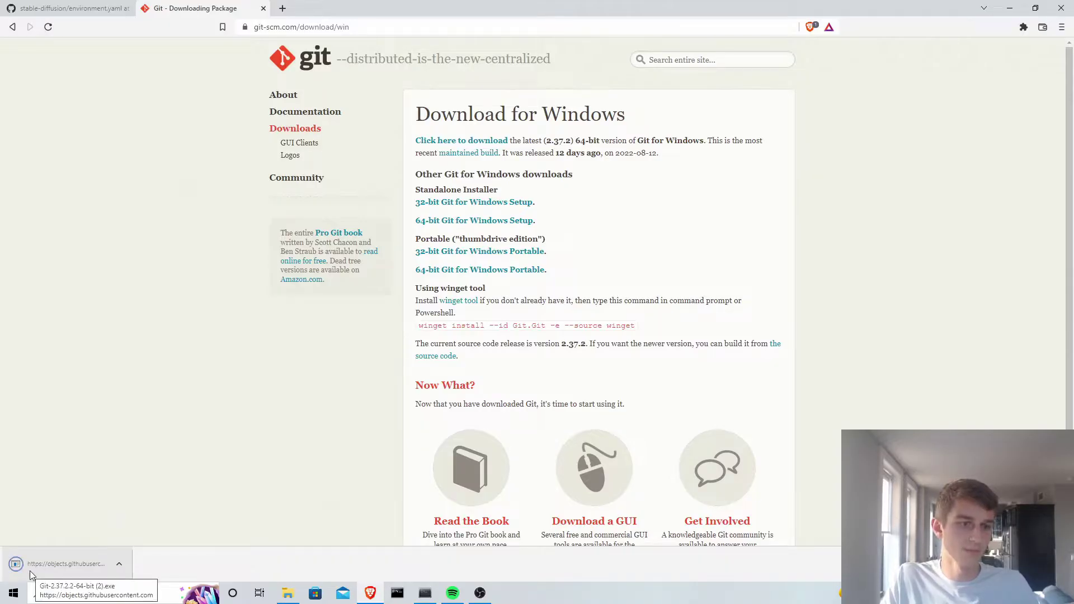
Launch the downloaded Git installer and accept C:\Program Files\Git as the destination, installing into the existing folder.
{"action": "left_click", "coordinate": [65, 564]}
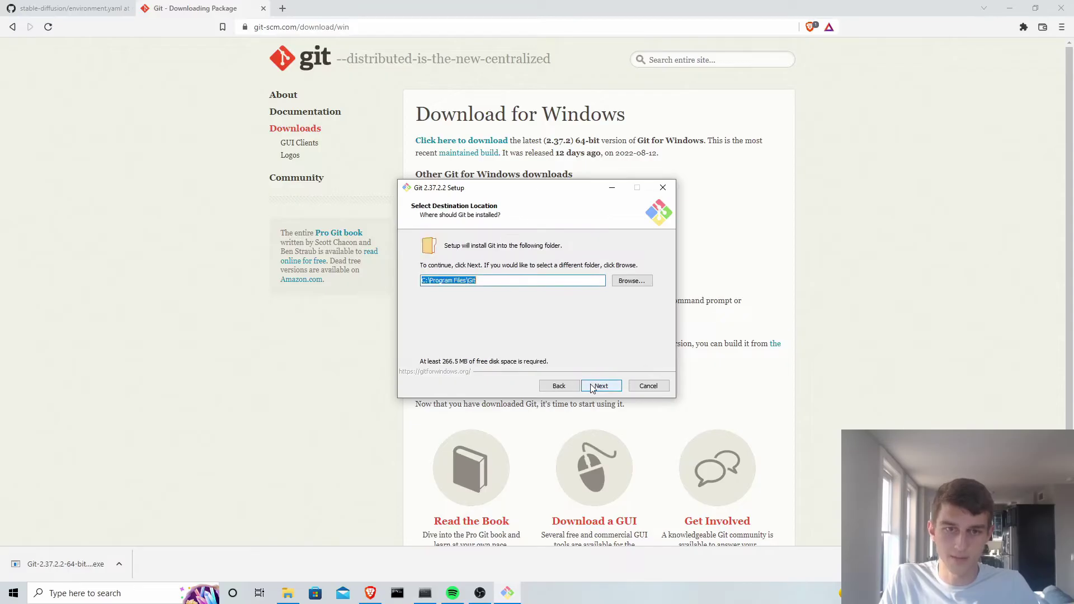
{"action": "left_click", "coordinate": [502, 284]}
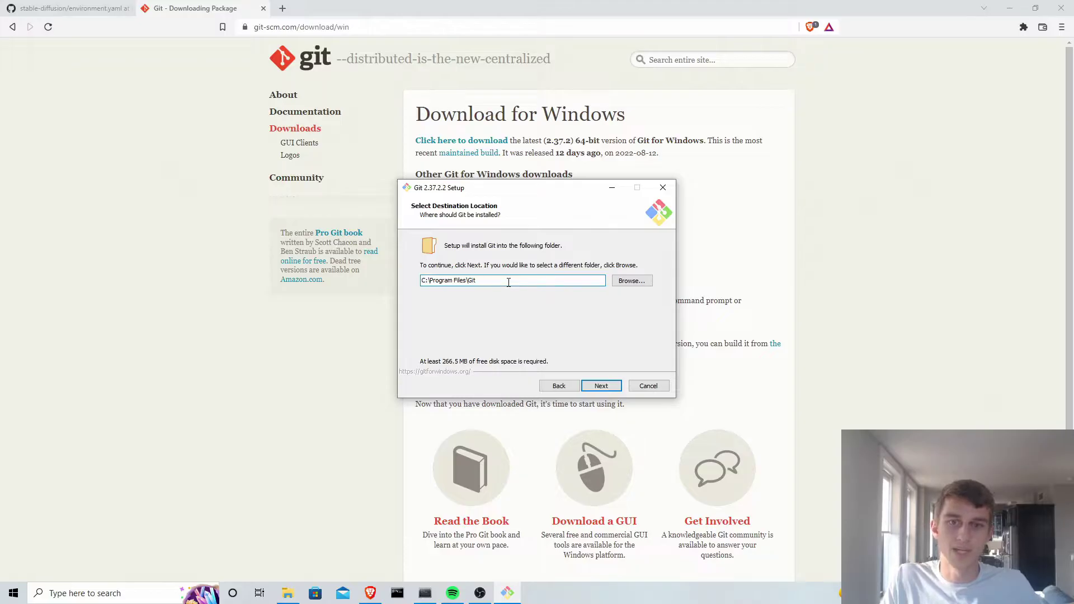
{"action": "left_click_drag", "start_coordinate": [510, 283], "coordinate": [430, 281]}
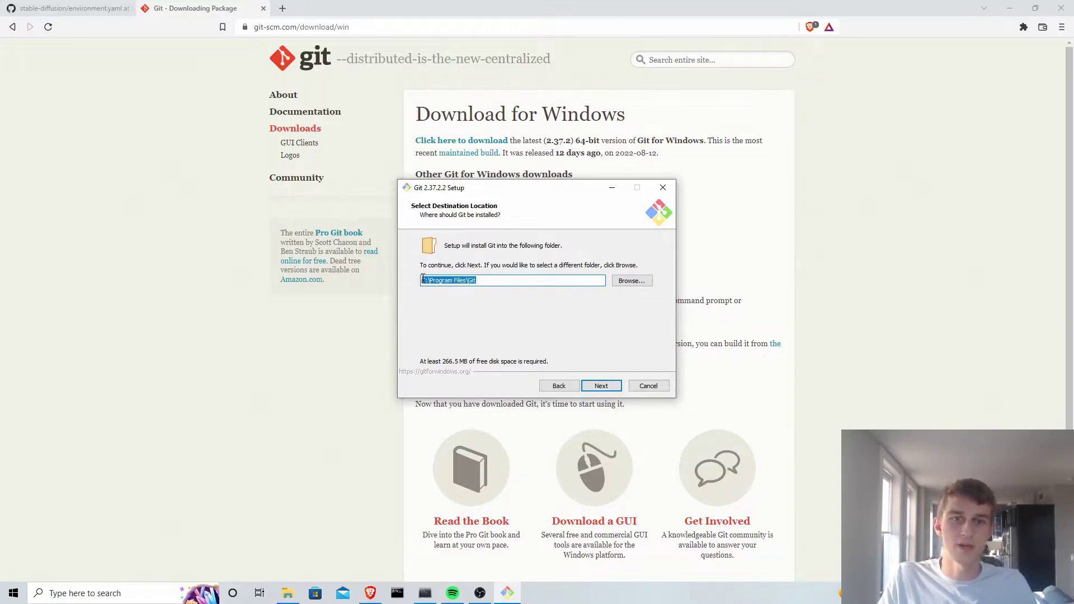
{"action": "left_click", "coordinate": [489, 281]}
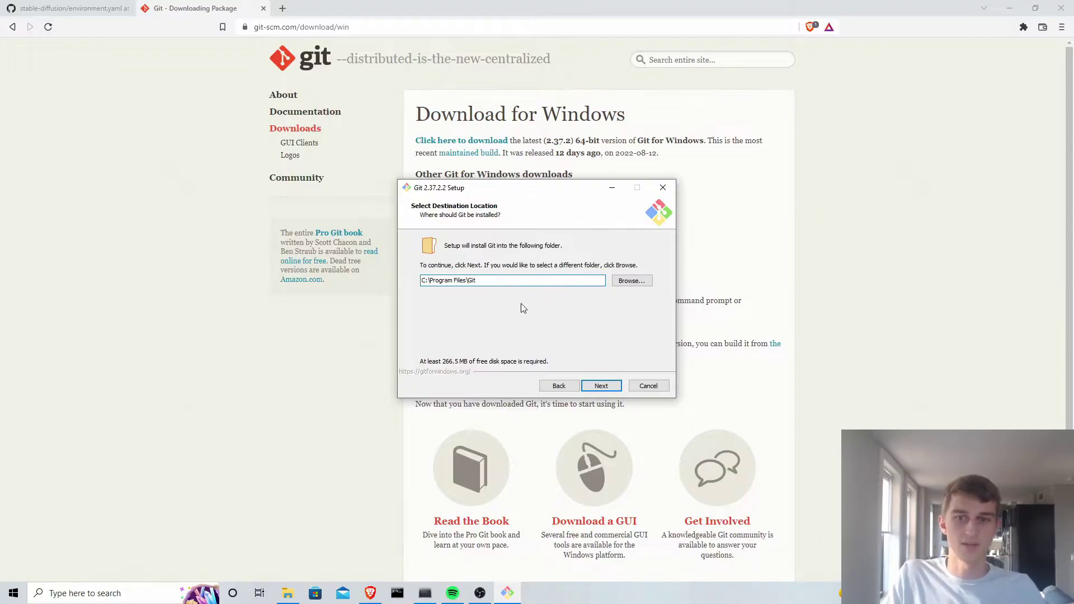
{"action": "left_click", "coordinate": [600, 385]}
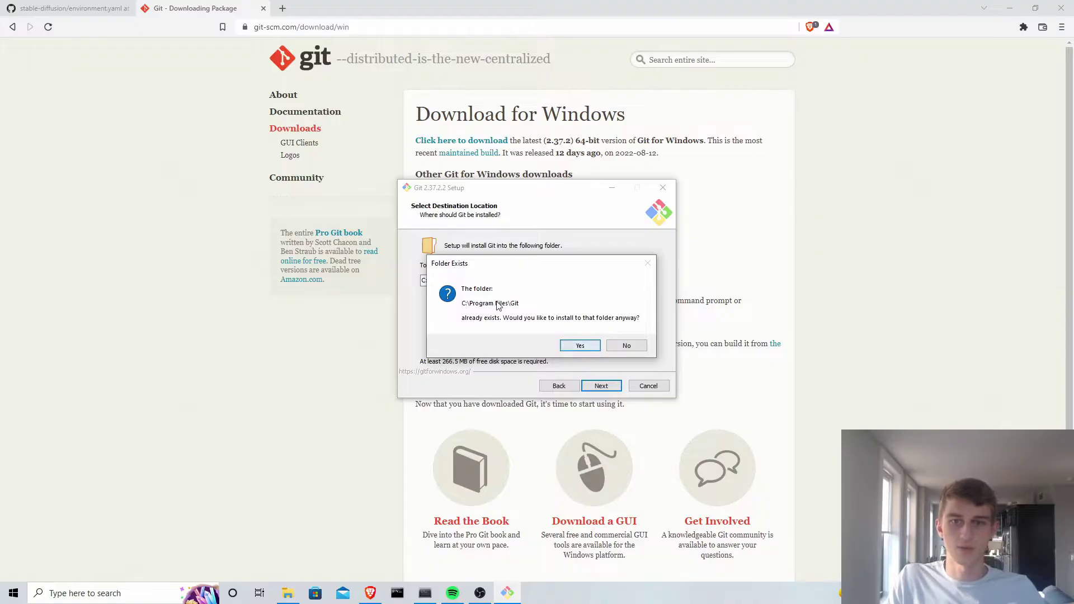
{"action": "left_click", "coordinate": [584, 347]}
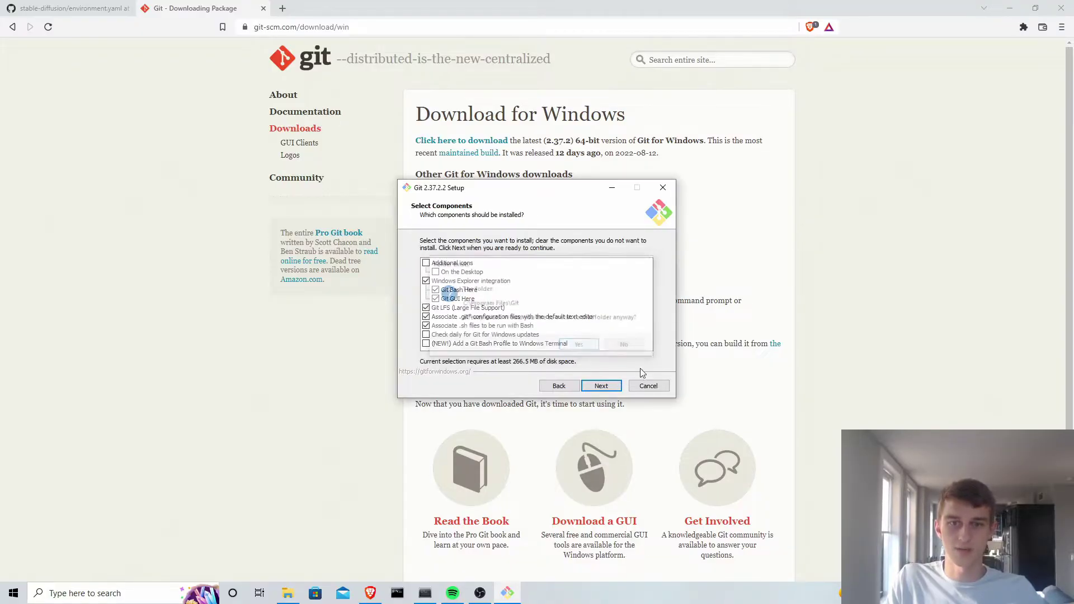
Accept the default components and options in Git Setup, install Git and finish the wizard.
{"action": "left_click", "coordinate": [609, 385]}
{"action": "left_click", "coordinate": [615, 390]}
{"action": "left_click", "coordinate": [613, 390]}
{"action": "left_click", "coordinate": [613, 390]}
{"action": "left_click", "coordinate": [611, 390]}
{"action": "left_click", "coordinate": [612, 390]}
{"action": "left_click", "coordinate": [611, 390]}
{"action": "left_click", "coordinate": [611, 390]}
{"action": "left_click", "coordinate": [612, 390]}
{"action": "left_click", "coordinate": [612, 390]}
{"action": "left_click", "coordinate": [612, 390]}
{"action": "left_click", "coordinate": [611, 390]}
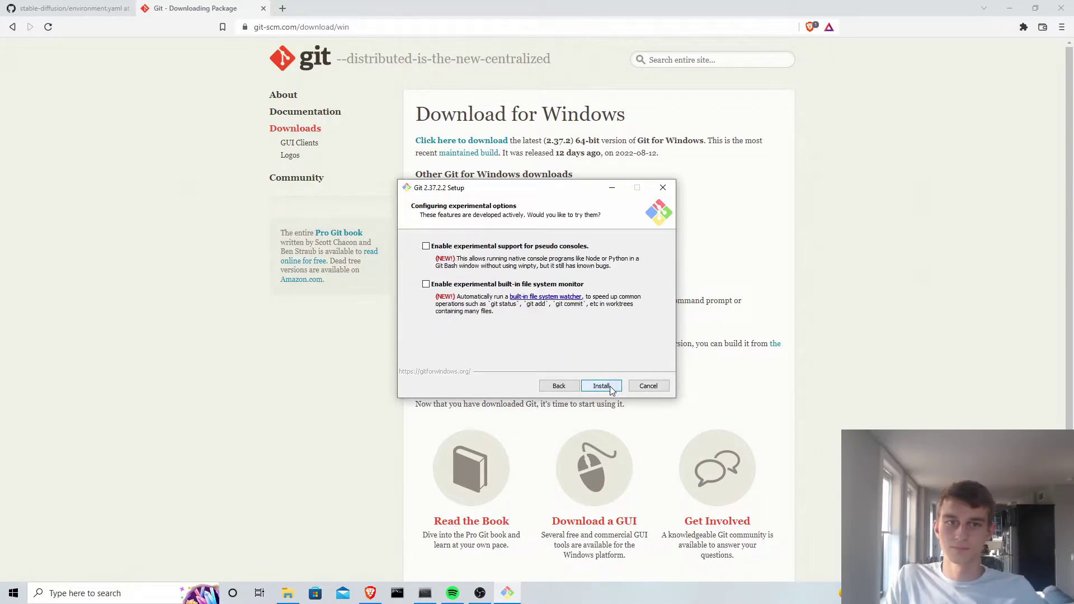
{"action": "left_click", "coordinate": [612, 390]}
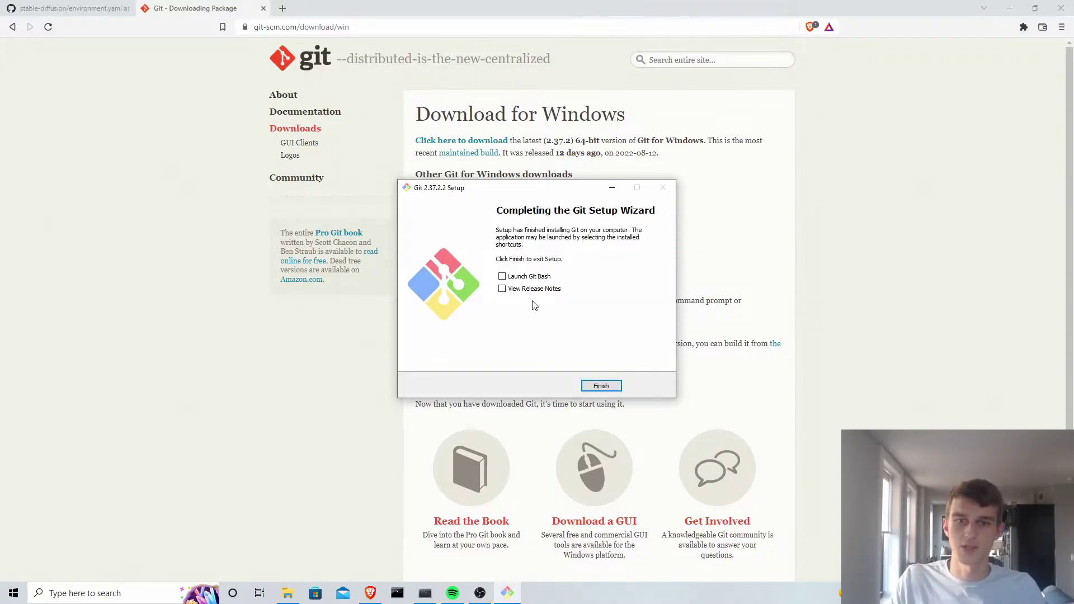
{"action": "left_click", "coordinate": [614, 386]}
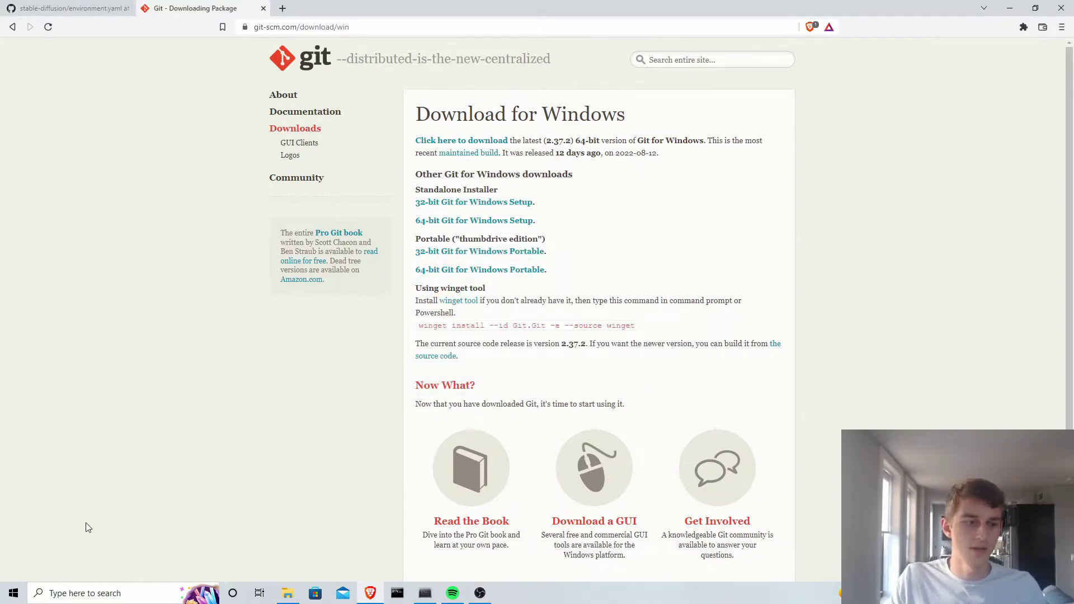
Search Windows for env and open the Environment Variables dialog from the system properties.
{"action": "left_click", "coordinate": [13, 594]}
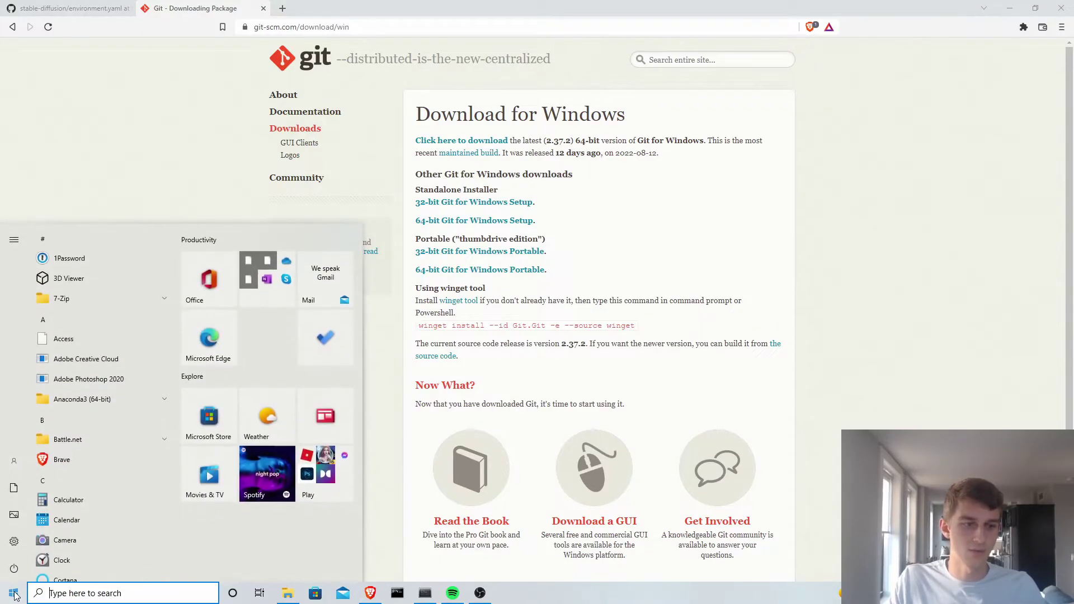
{"action": "type", "text": "env"}
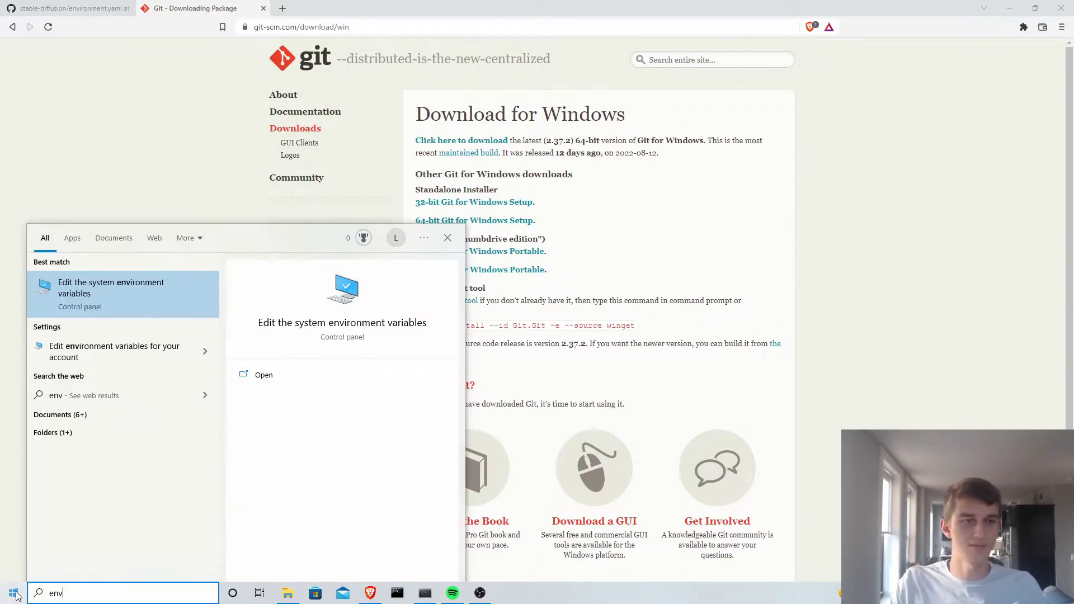
{"action": "left_click", "coordinate": [102, 302]}
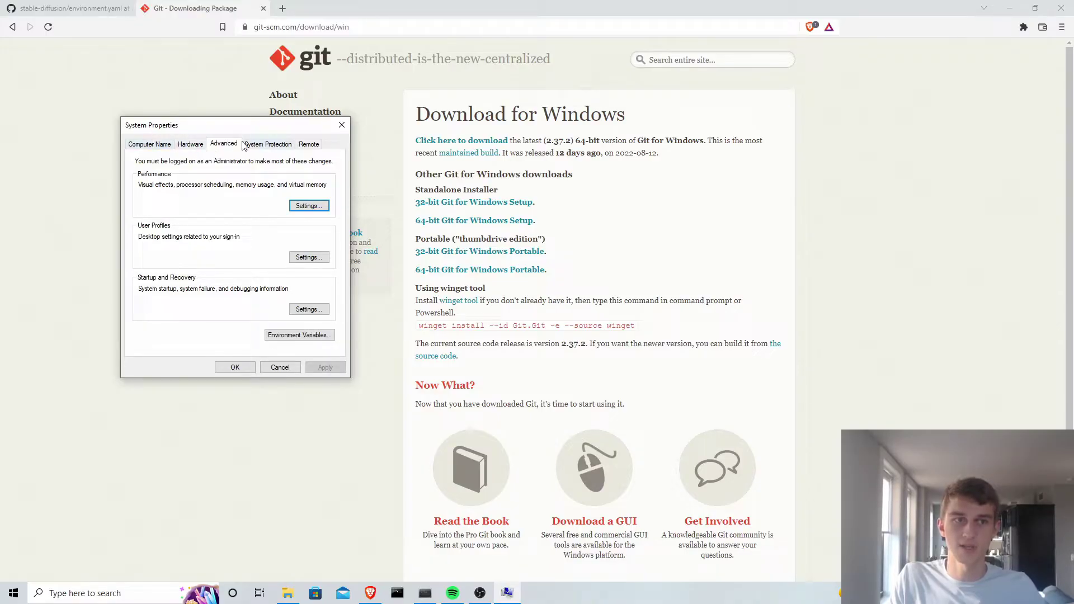
{"action": "left_click", "coordinate": [288, 338]}
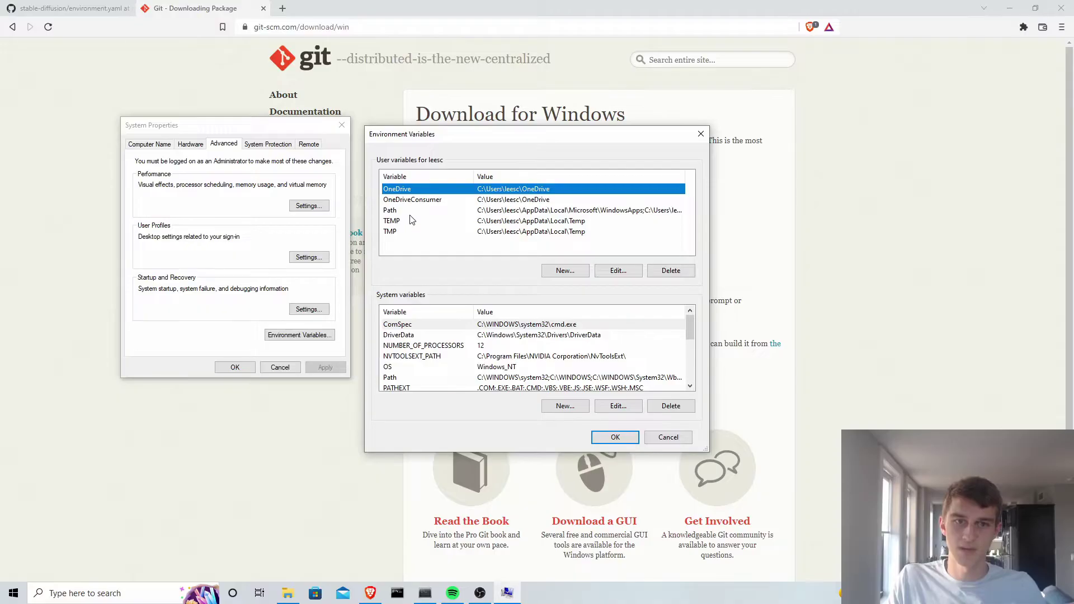
Edit the user Path variable and delete its C:\Program Files\Git\bin\git.exe entry.
{"action": "left_click", "coordinate": [413, 212]}
{"action": "left_click", "coordinate": [620, 273]}
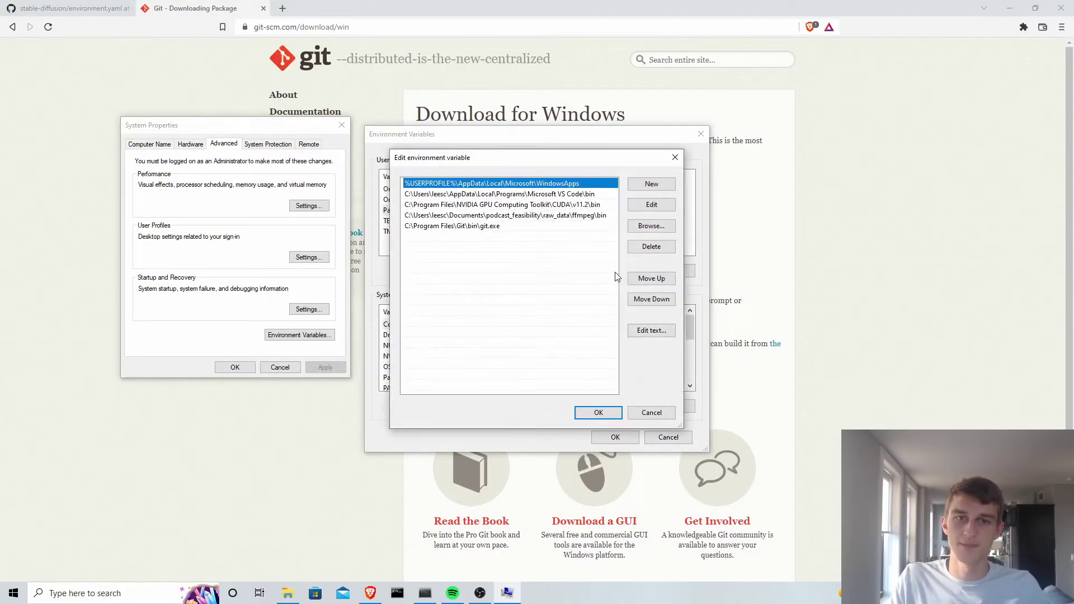
{"action": "left_click", "coordinate": [511, 227]}
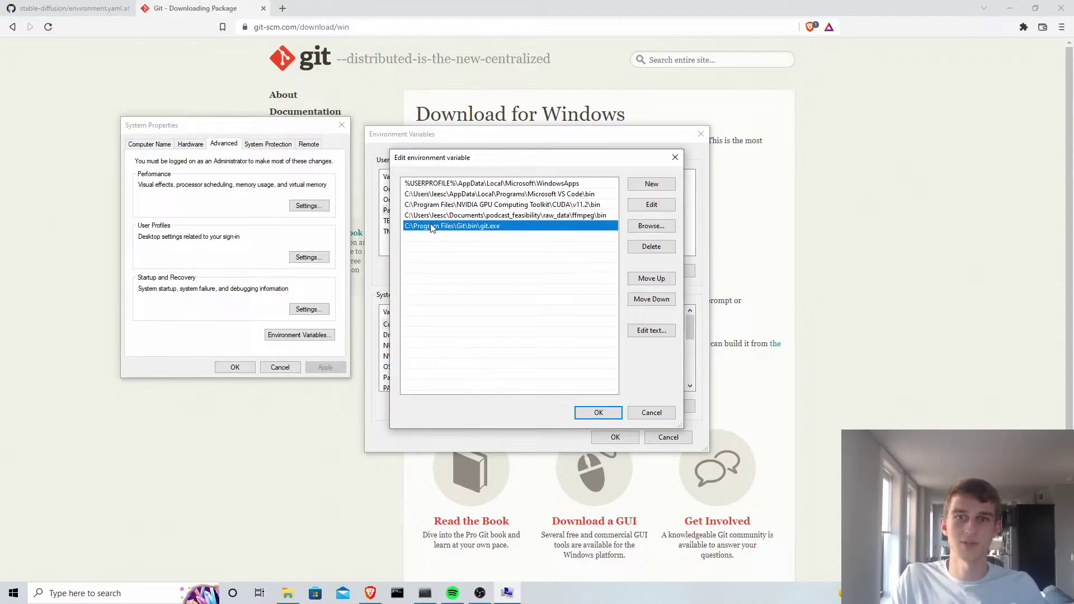
{"action": "left_click", "coordinate": [652, 247]}
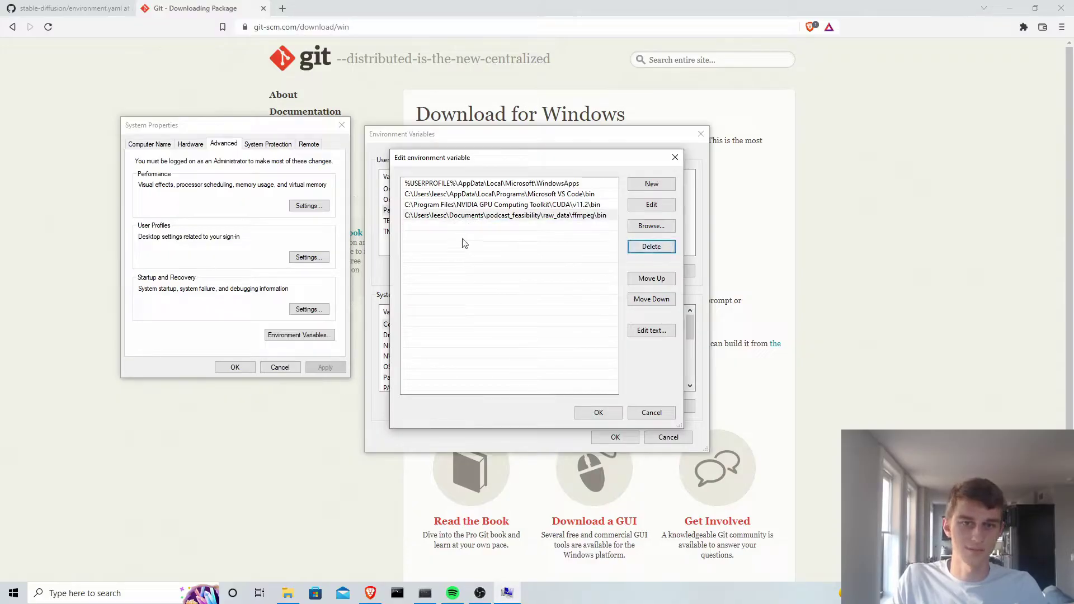
Start a new Path entry, then browse to C:\Program Files\Git\bin in File Explorer and copy the folder path.
{"action": "left_click", "coordinate": [661, 188]}
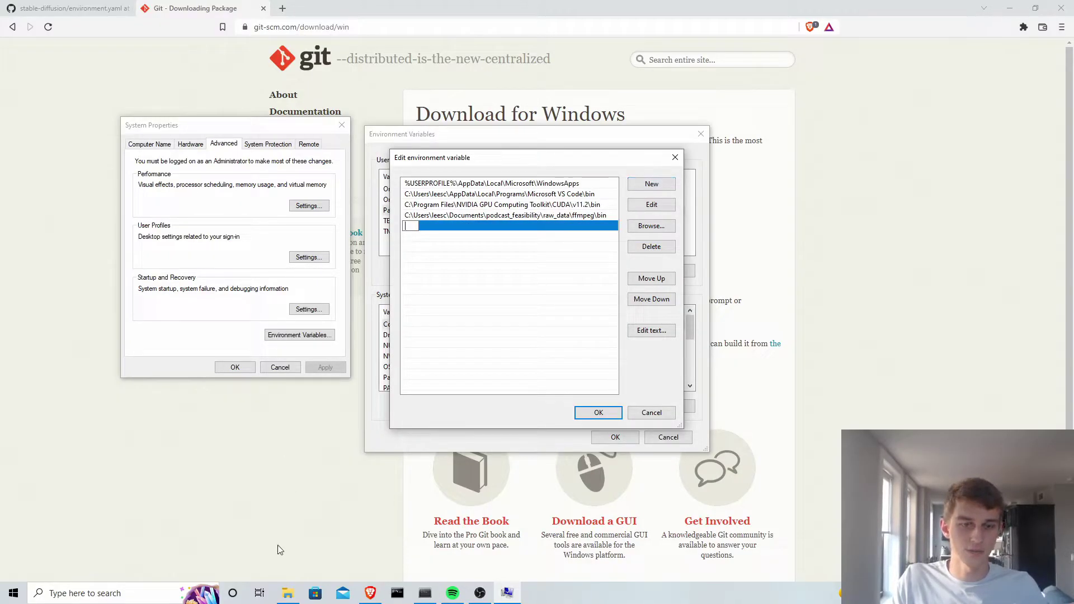
{"action": "left_click", "coordinate": [287, 593]}
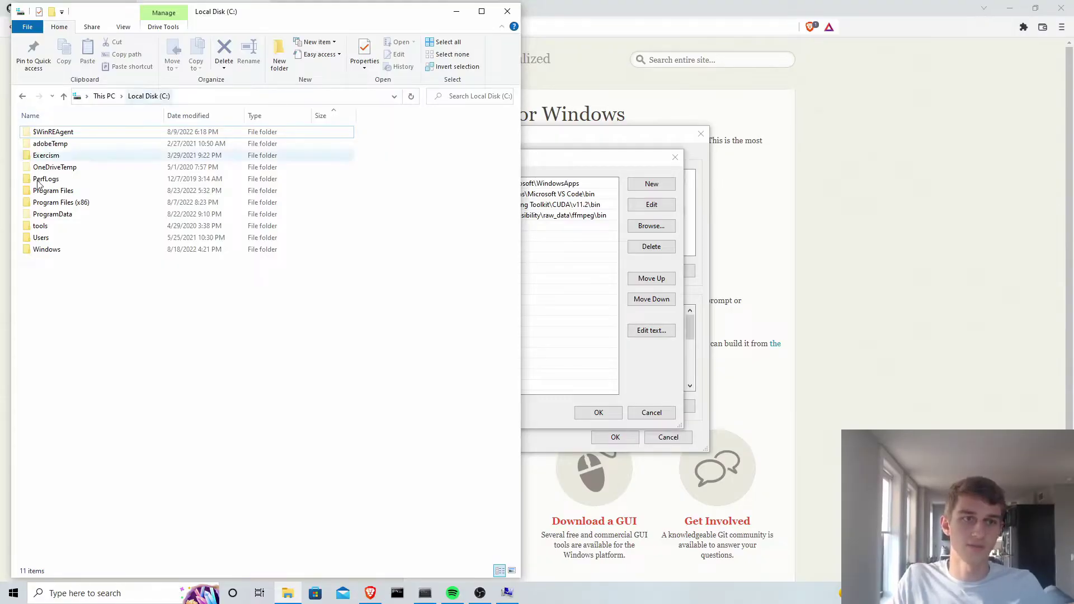
{"action": "double_click", "coordinate": [59, 190]}
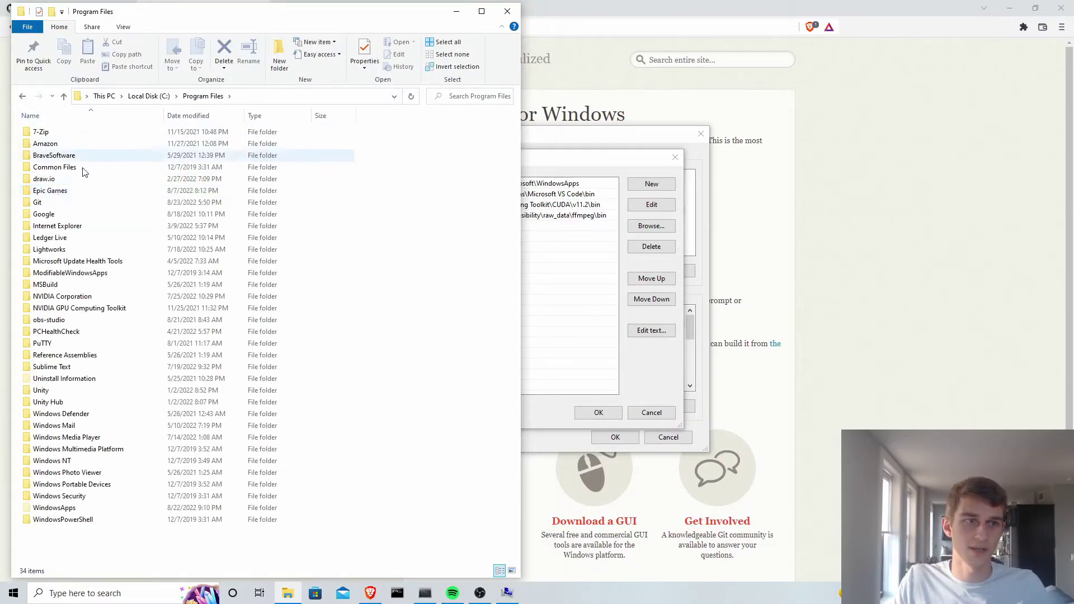
{"action": "double_click", "coordinate": [38, 203]}
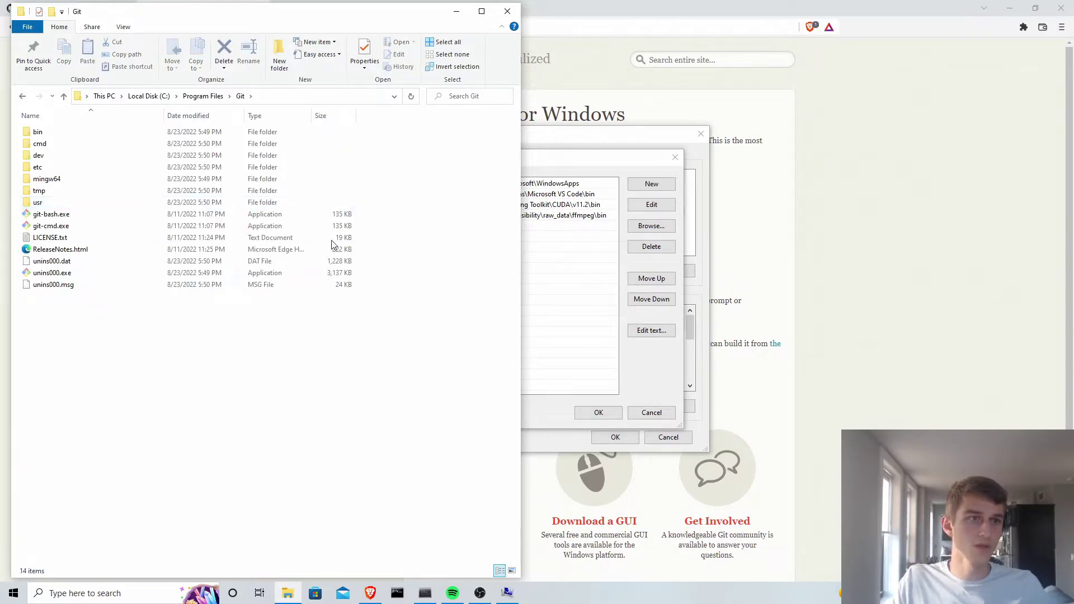
{"action": "double_click", "coordinate": [46, 134]}
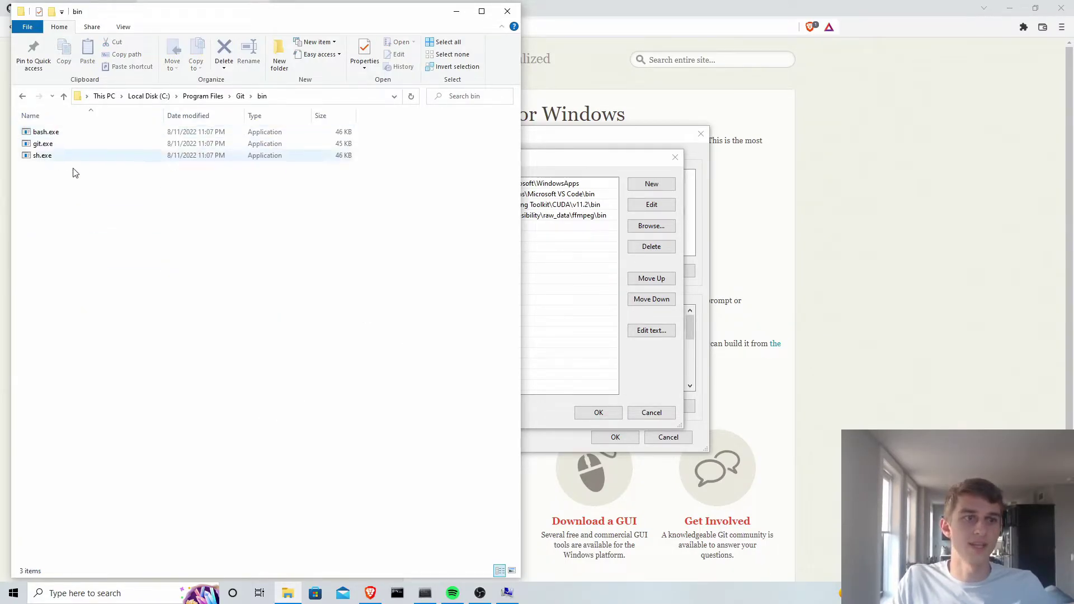
{"action": "left_click", "coordinate": [36, 144]}
{"action": "left_click", "coordinate": [263, 96]}
{"action": "key", "text": "ctrl+c"}
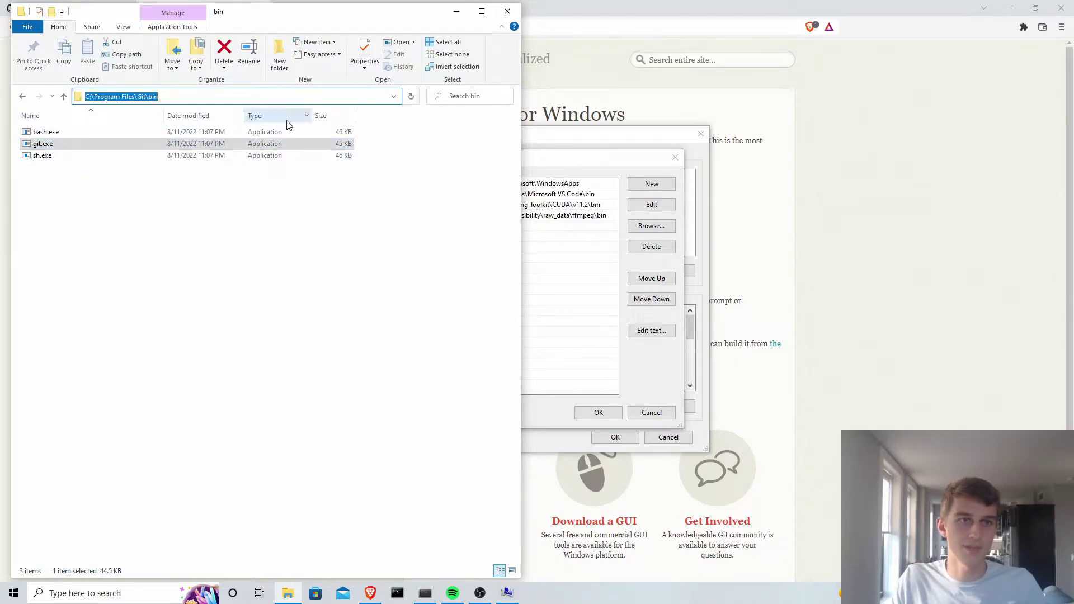
Add C:\Program Files\Git\bin\git.exe as a new entry in the user Path variable.
{"action": "left_click", "coordinate": [249, 197]}
{"action": "left_click", "coordinate": [595, 249]}
{"action": "left_click", "coordinate": [652, 184]}
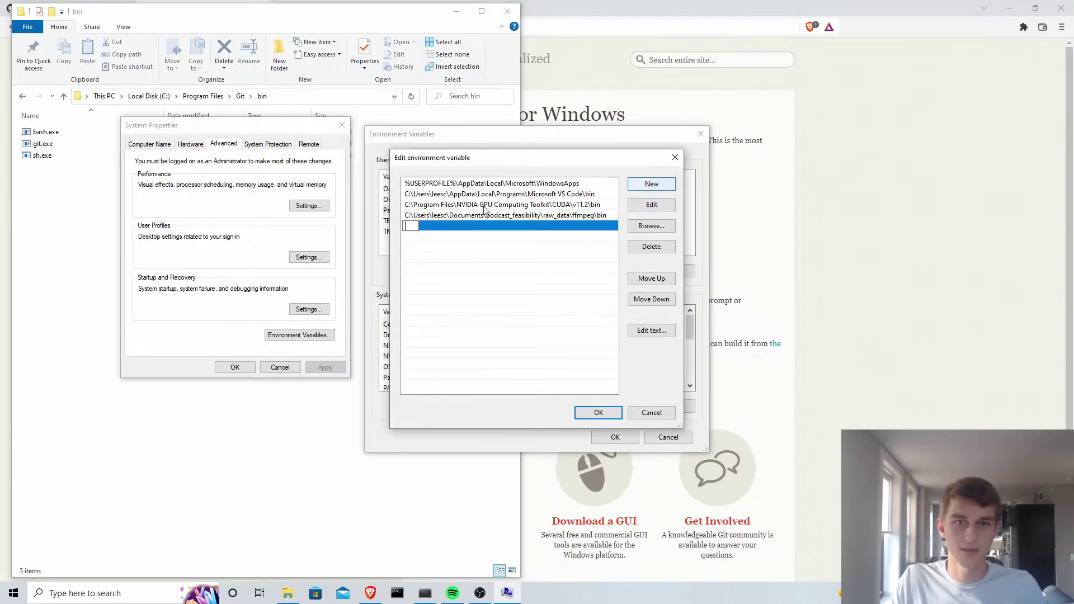
{"action": "key", "text": "ctrl+v"}
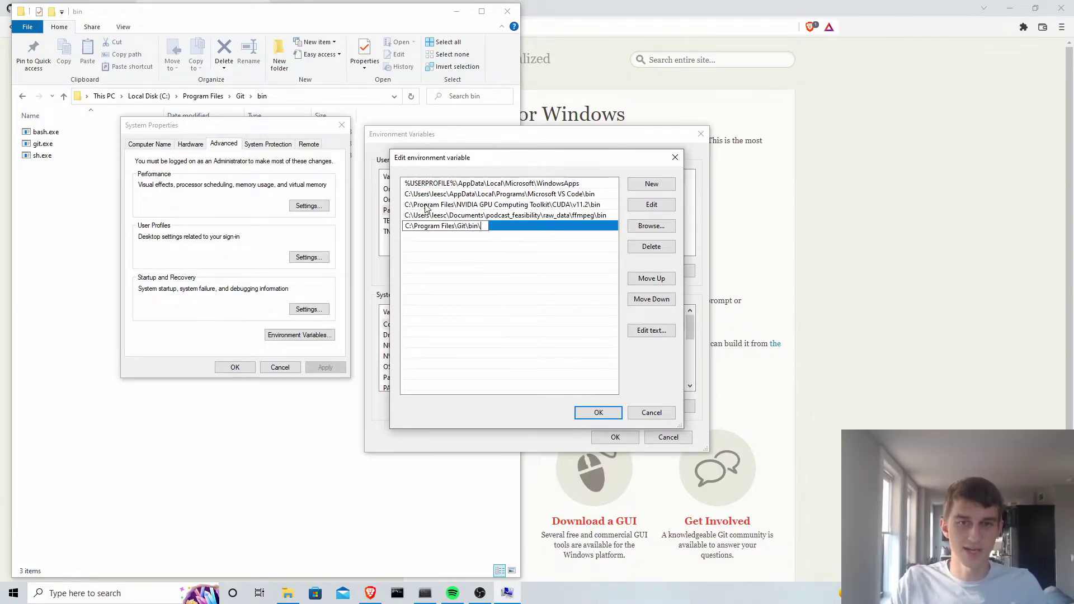
{"action": "type", "text": "git.exe"}
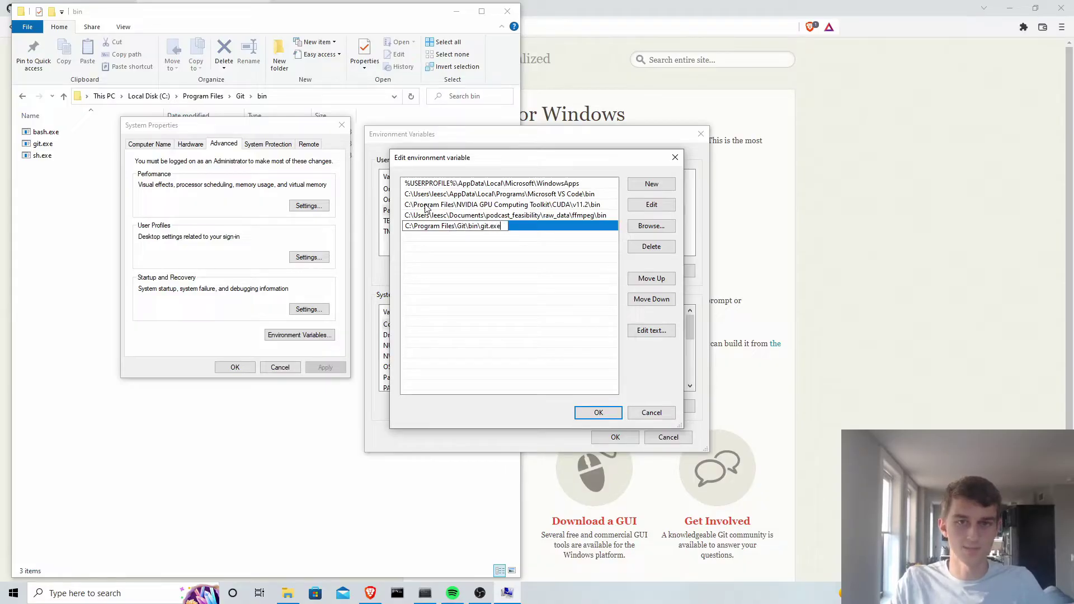
{"action": "left_click", "coordinate": [548, 288]}
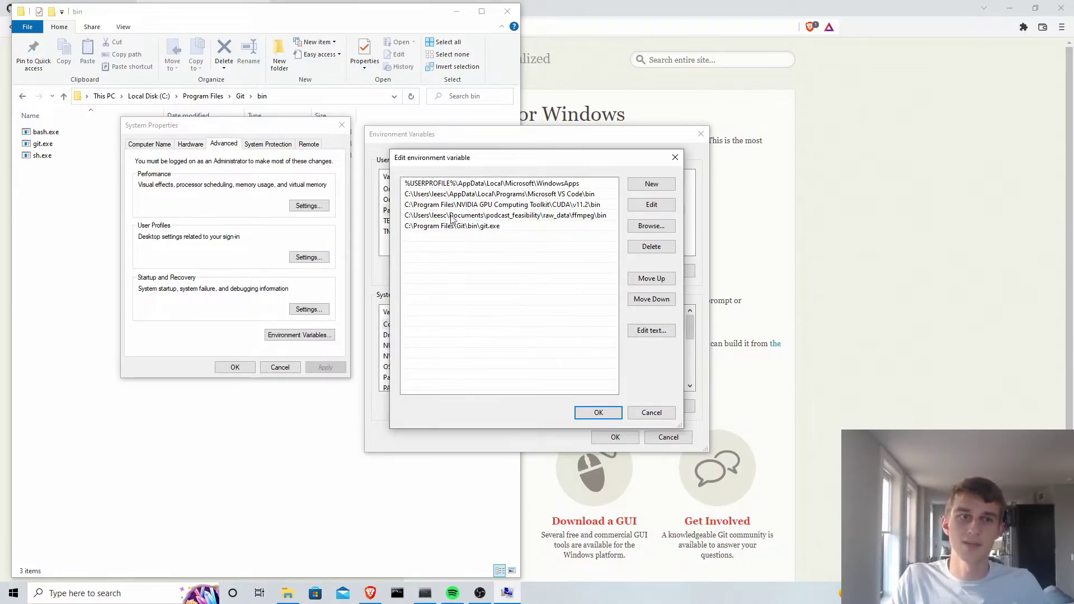
Close the Git bin folder window, then save the environment variable changes and exit System Properties.
{"action": "left_click", "coordinate": [304, 96]}
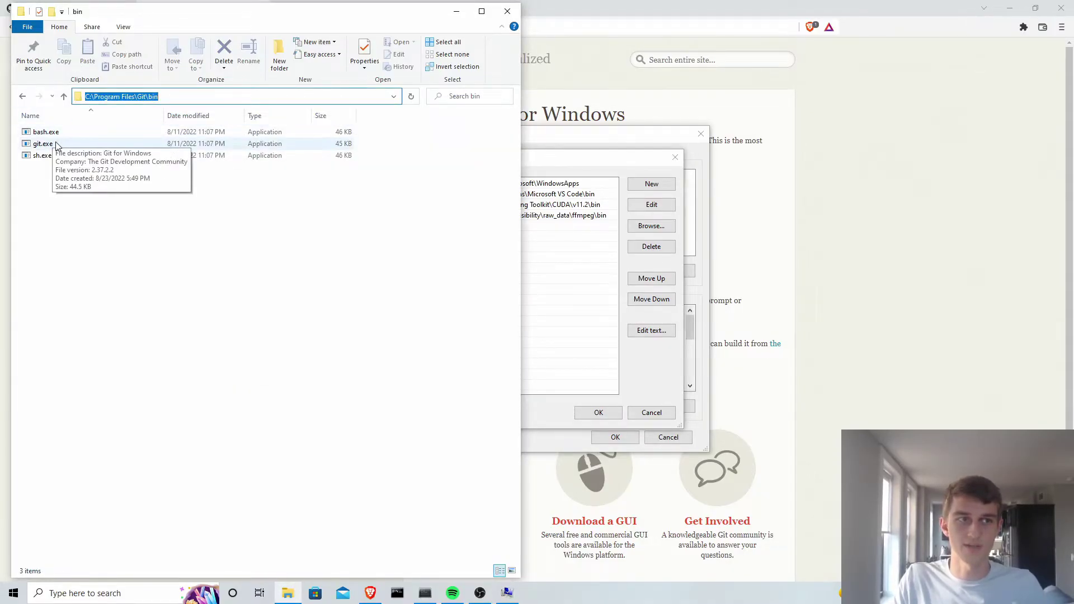
{"action": "left_click", "coordinate": [224, 226]}
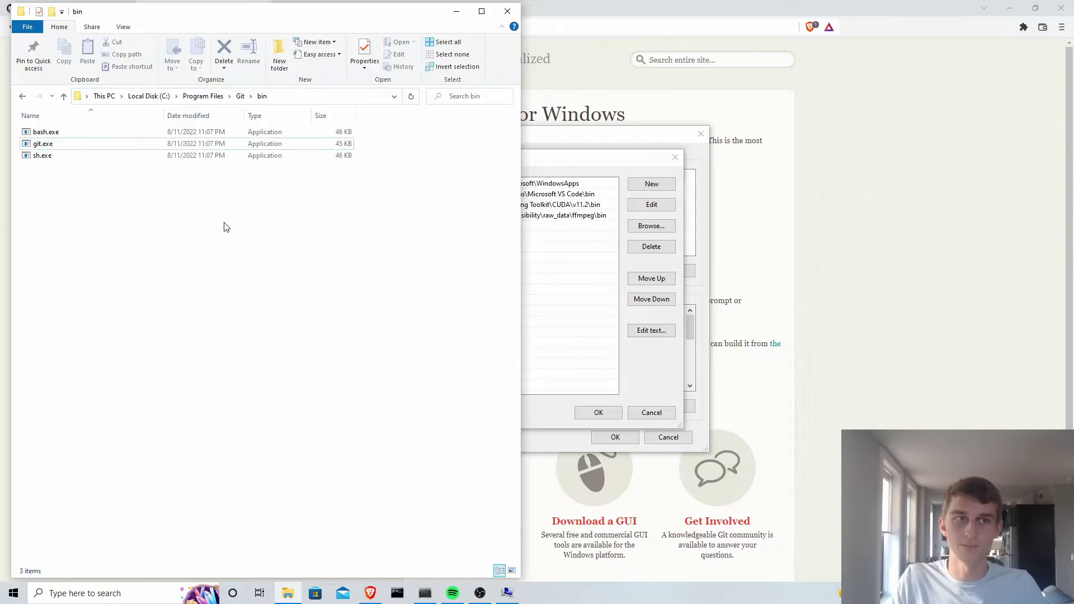
{"action": "left_click", "coordinate": [508, 11]}
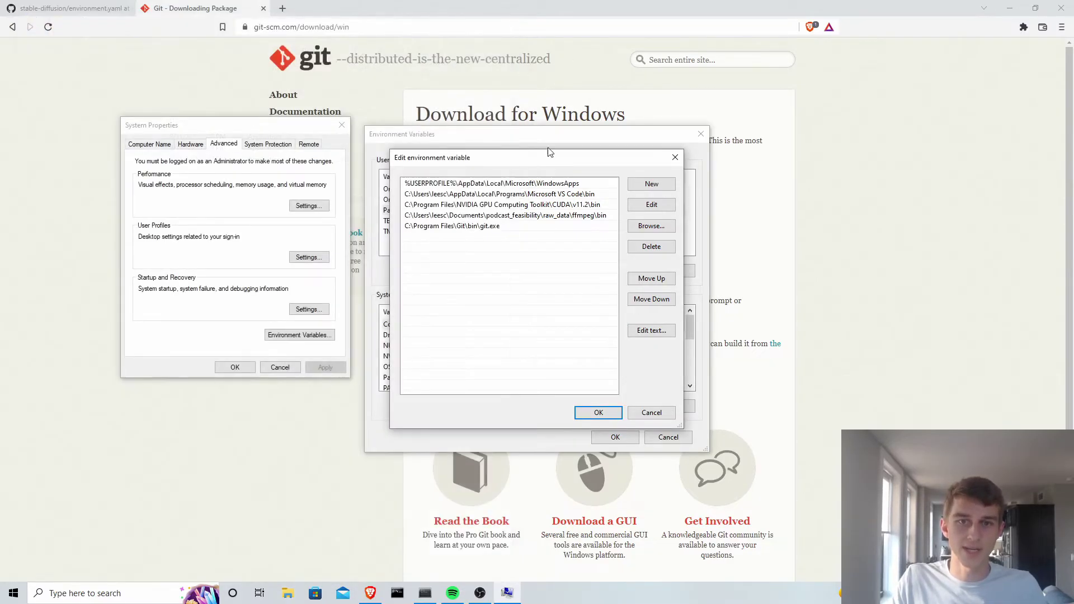
{"action": "left_click", "coordinate": [598, 413]}
{"action": "left_click", "coordinate": [614, 437]}
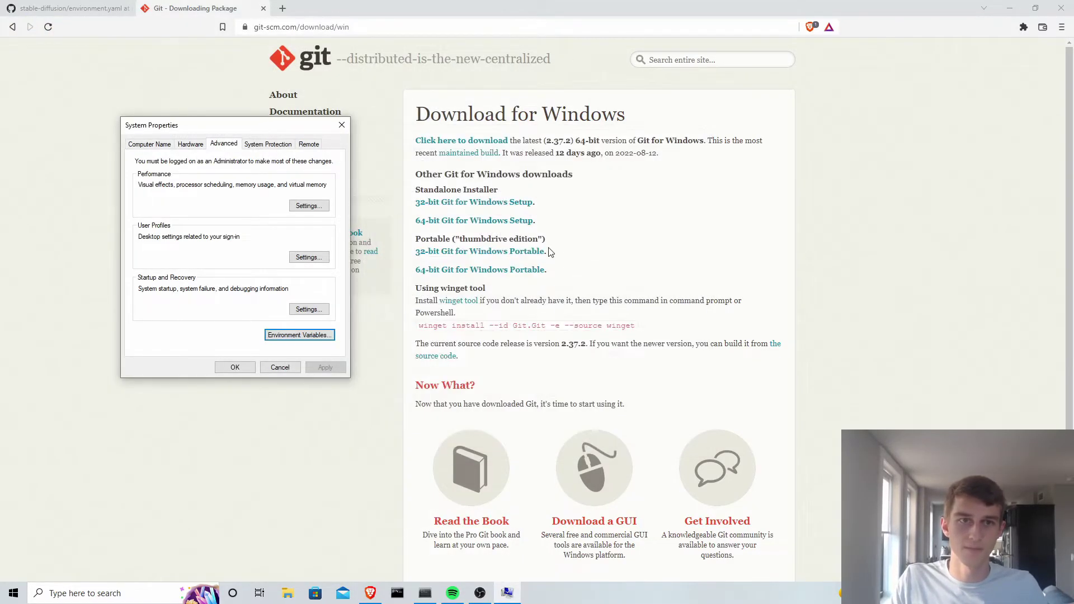
{"action": "left_click", "coordinate": [341, 125]}
Switch to the Anaconda Prompt and run git to check that the command is recognized.
{"action": "left_click", "coordinate": [426, 593]}
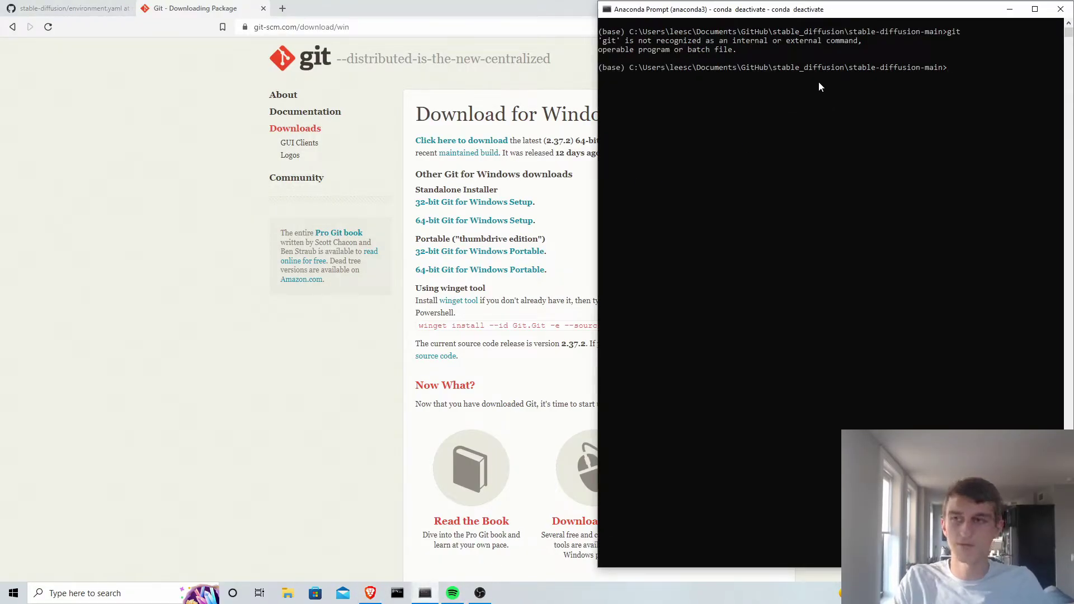
{"action": "type", "text": "git"}
{"action": "key", "text": "Return"}
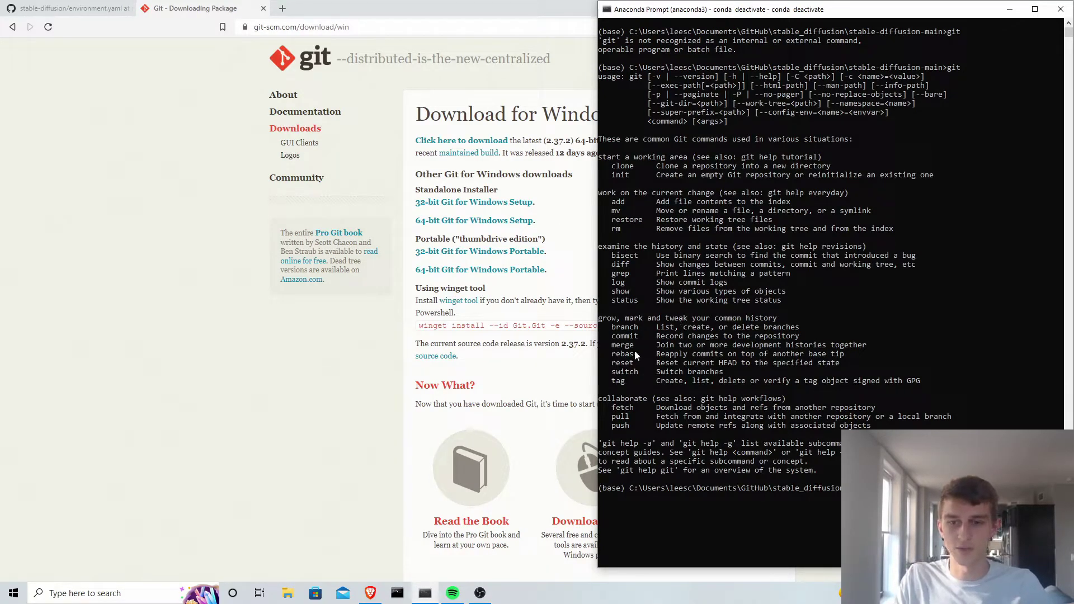
{"action": "left_click_drag", "start_coordinate": [599, 44], "coordinate": [555, 43]}
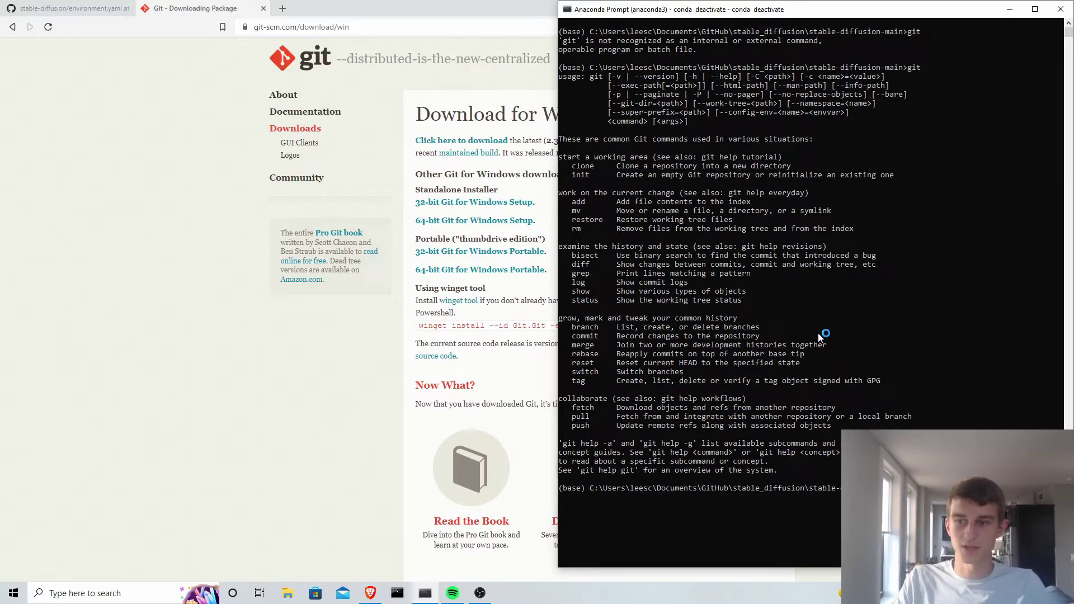
Clear the console and remove the existing ldm environment with conda env remove -n ldm.
{"action": "key", "text": "Return"}
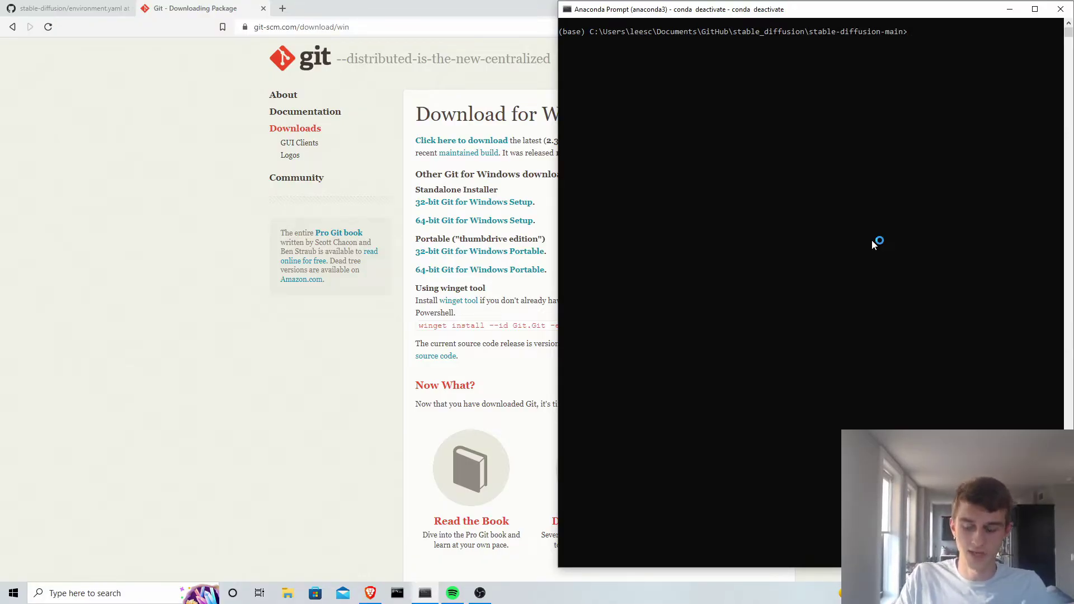
{"action": "type", "text": "cls"}
{"action": "key", "text": "Up"}
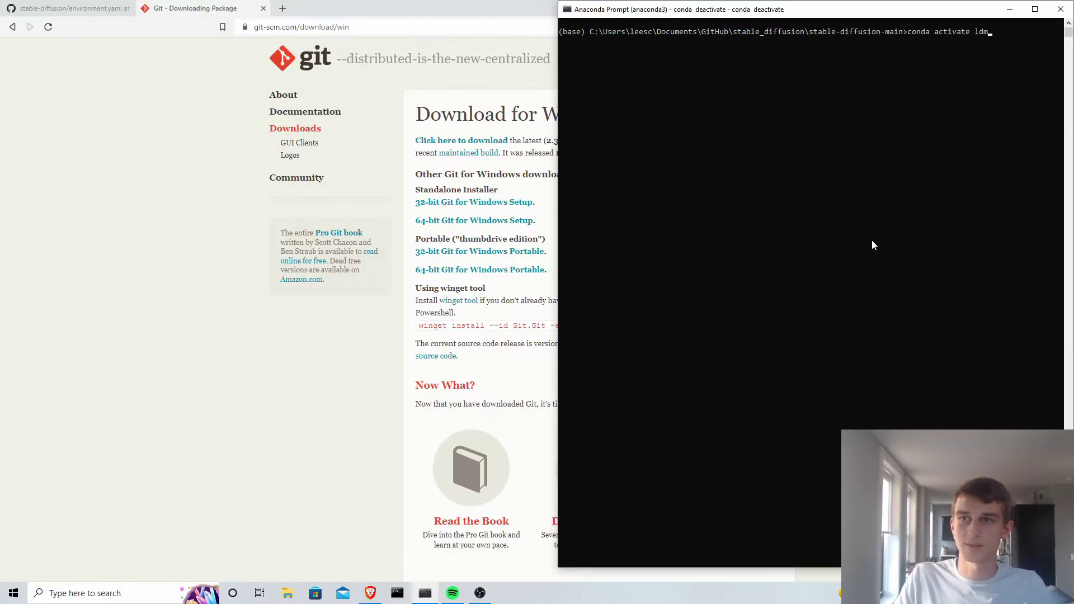
{"action": "key", "text": "Up"}
{"action": "key", "text": "Up"}
{"action": "key", "text": "Up"}
{"action": "key", "text": "Up"}
{"action": "key", "text": "Up"}
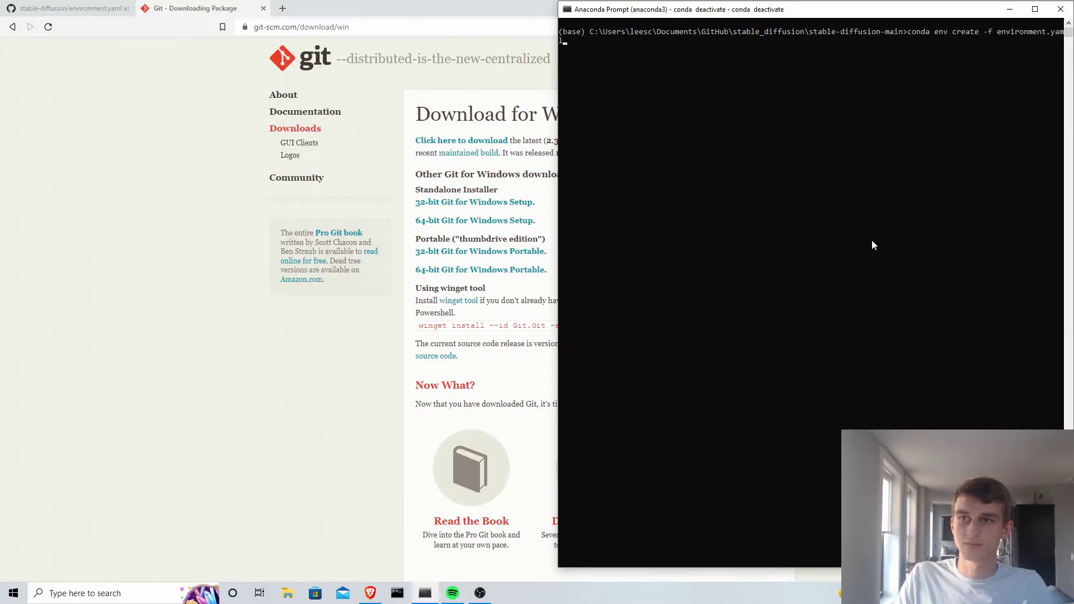
{"action": "key", "text": "Up"}
{"action": "key", "text": "Up"}
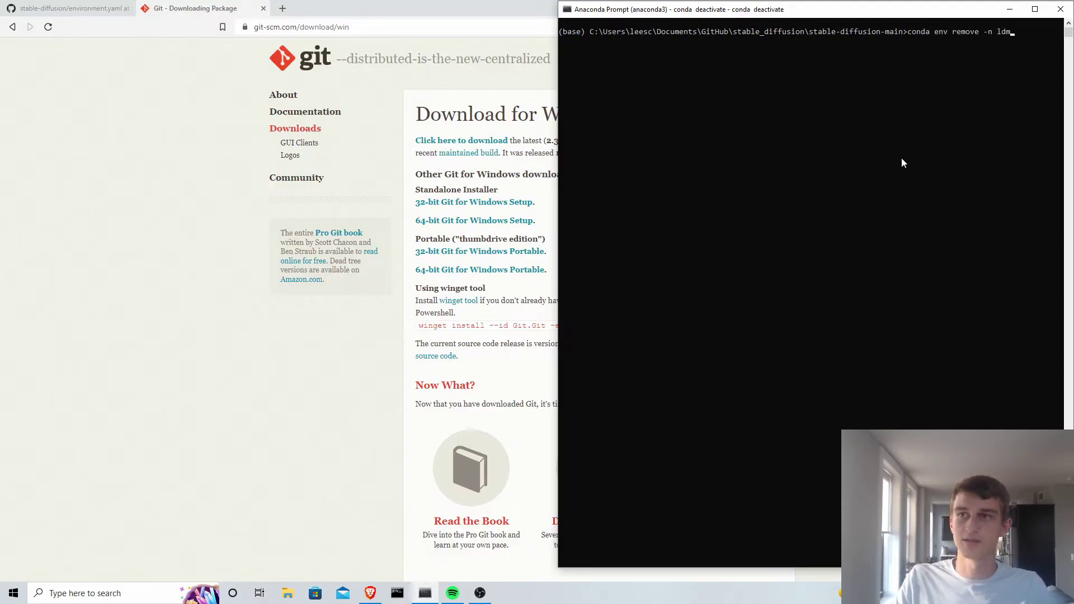
{"action": "key", "text": "Return"}
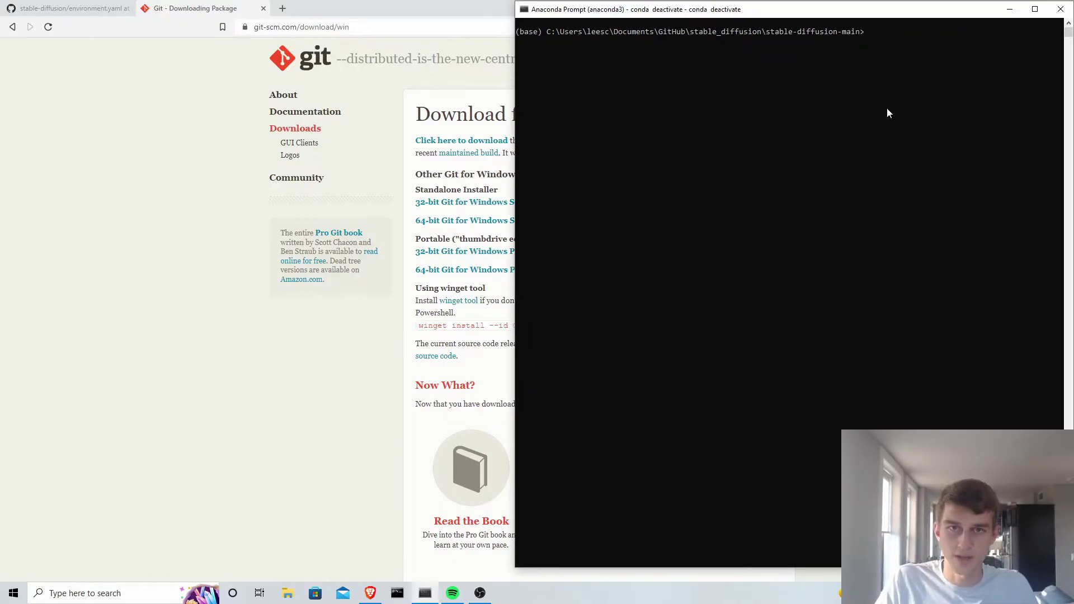
Recreate the environment from the YAML file with conda env create -f environment.yaml.
{"action": "type", "text": "conda env remove -n ldm"}
{"action": "key", "text": "Up"}
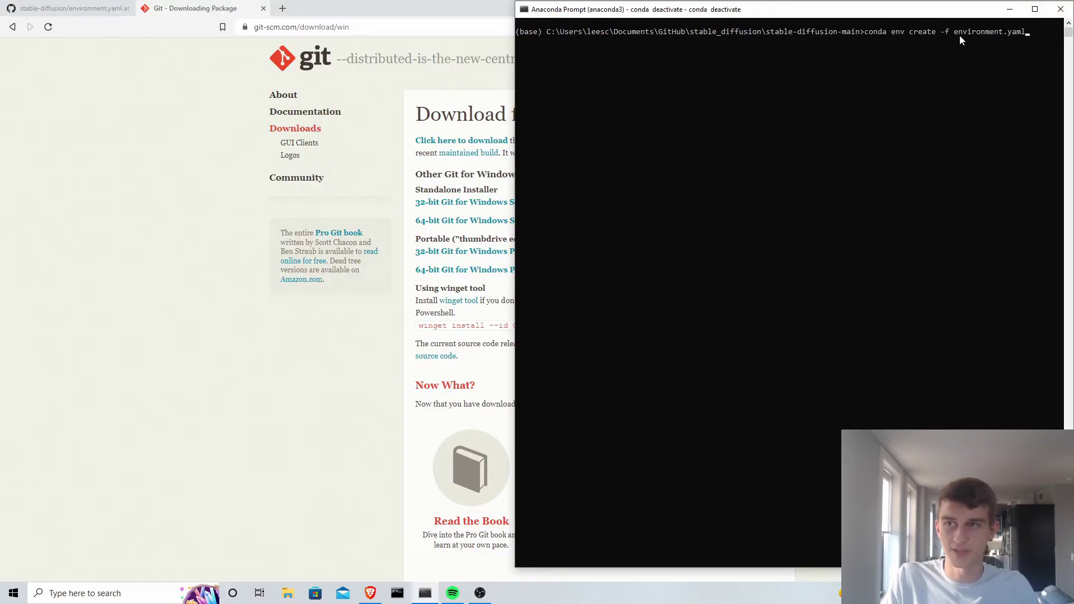
{"action": "key", "text": "Return"}
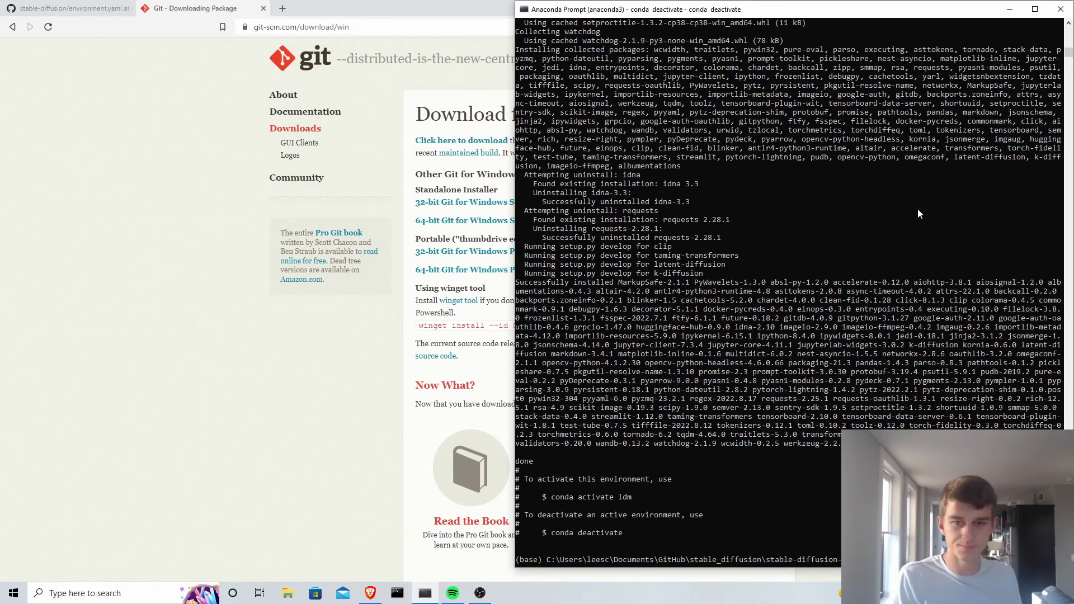
Activate the newly built environment with conda activate ldm.
{"action": "scroll", "coordinate": [907, 213], "scroll_direction": "down", "scroll_amount": 9}
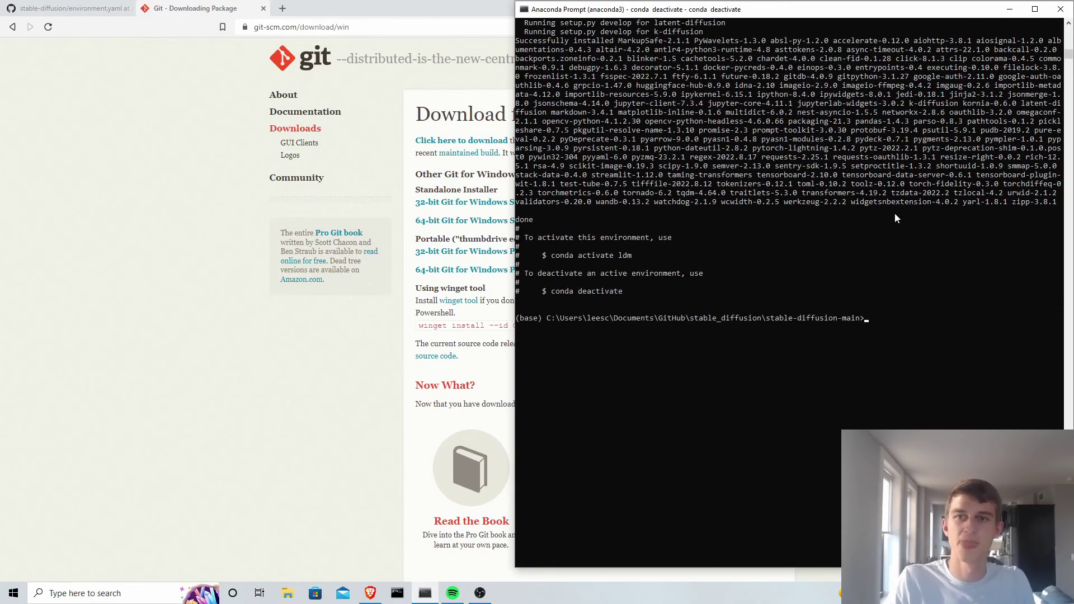
{"action": "scroll", "coordinate": [883, 221], "scroll_direction": "down", "scroll_amount": 2}
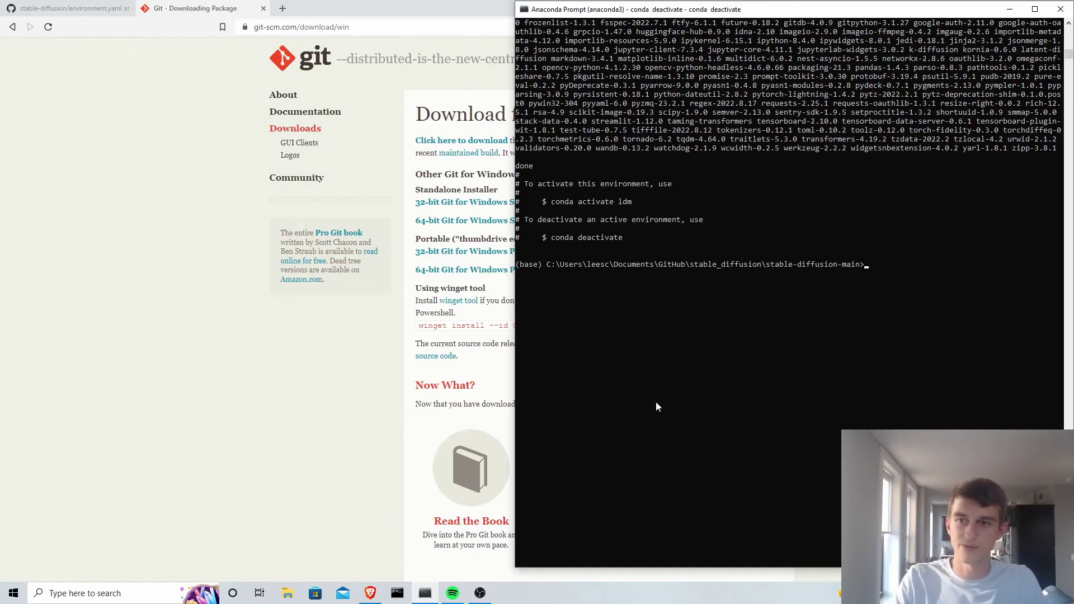
{"action": "type", "text": "conda activate ldm"}
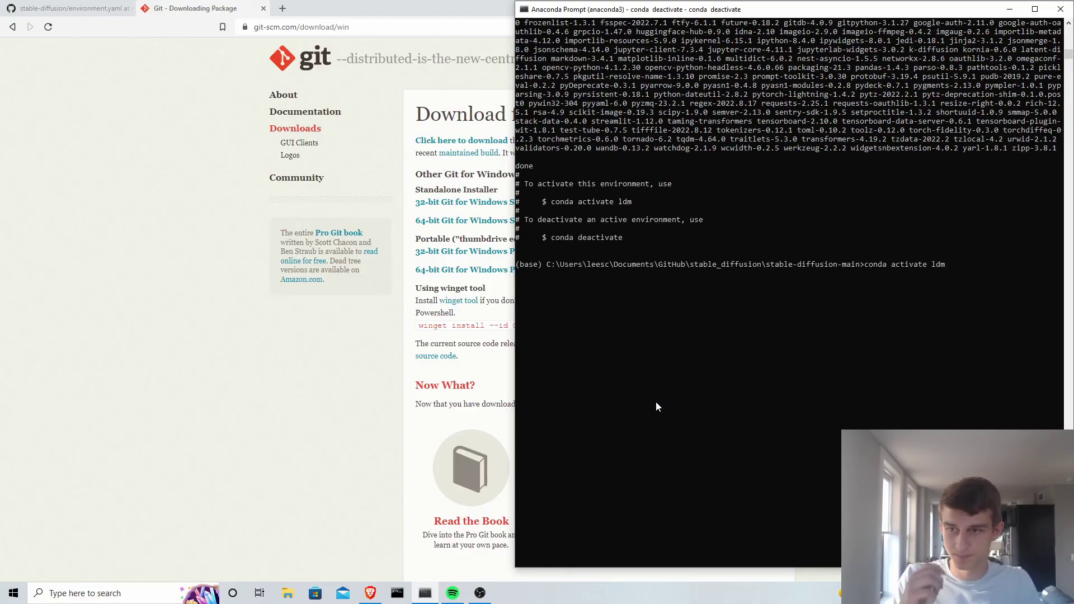
{"action": "key", "text": "Return"}
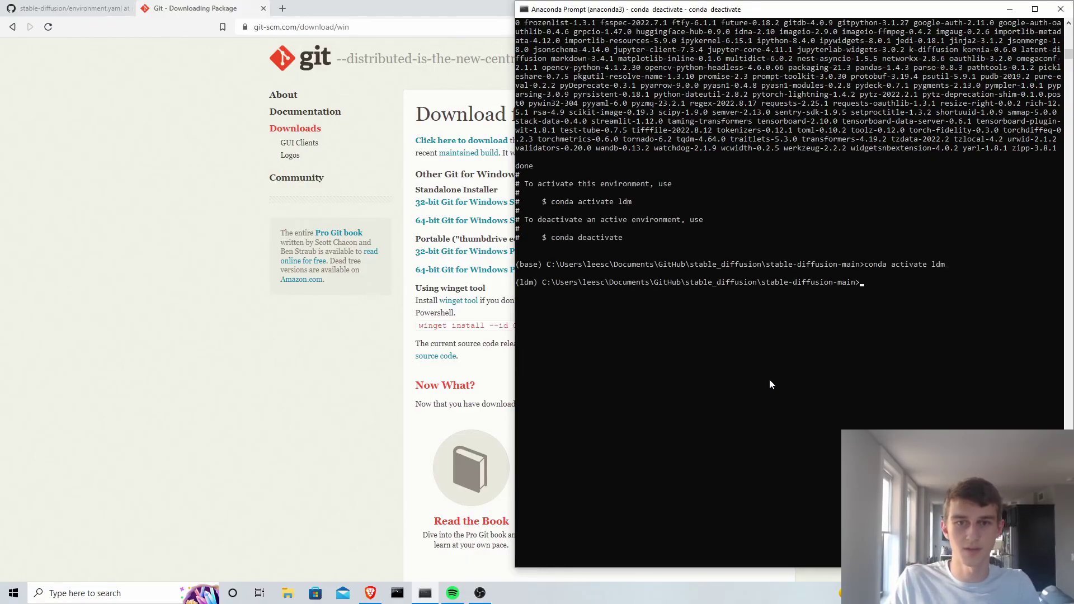